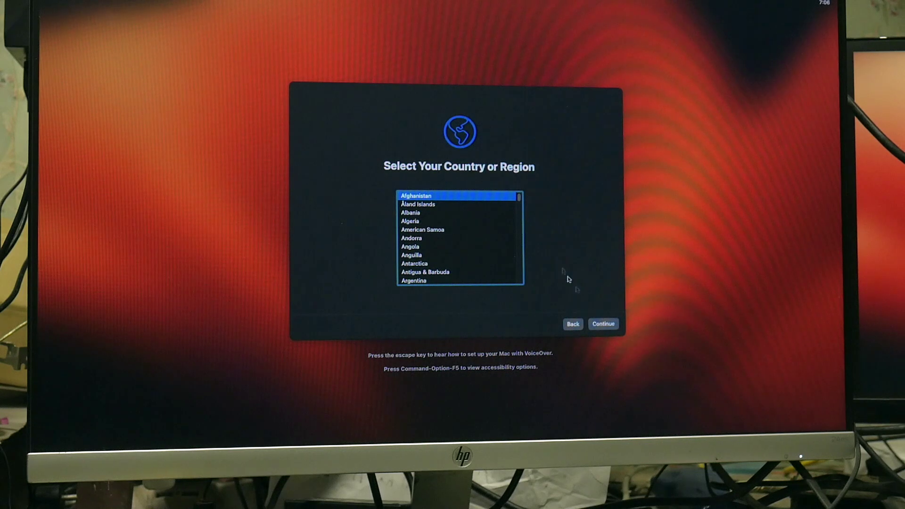
Accept the country and language, skip accessibility, pass the privacy notice and skip data migration.
click(606, 325)
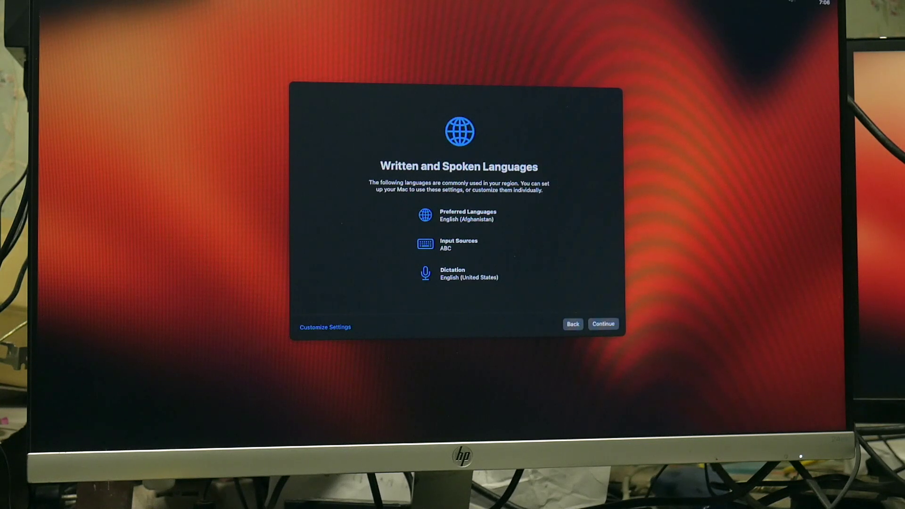
click(606, 324)
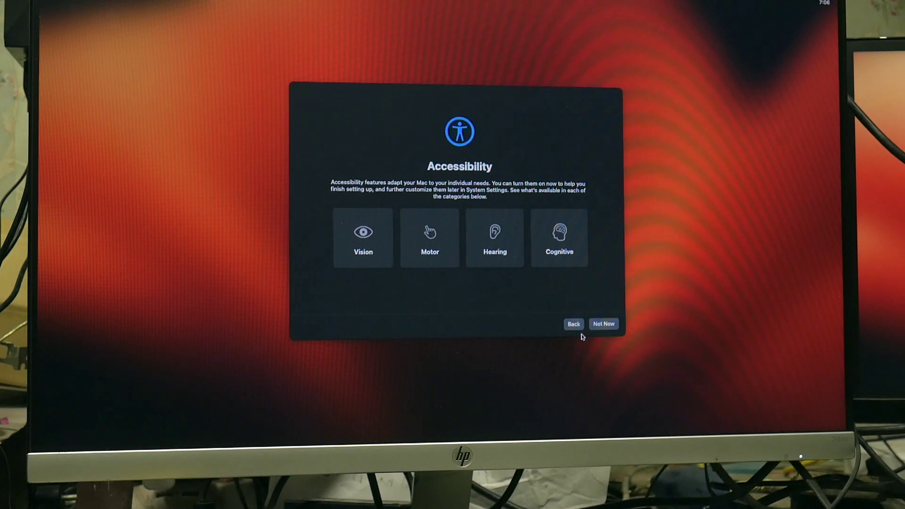
click(600, 327)
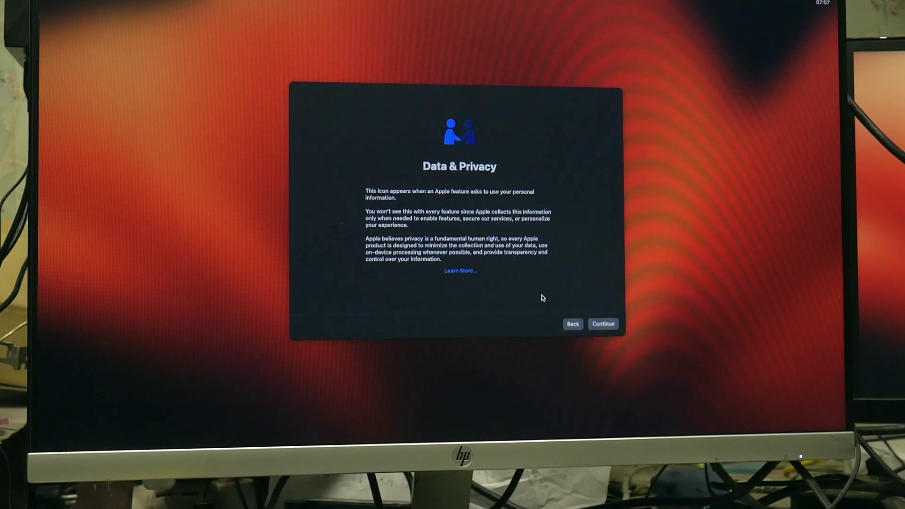
click(602, 327)
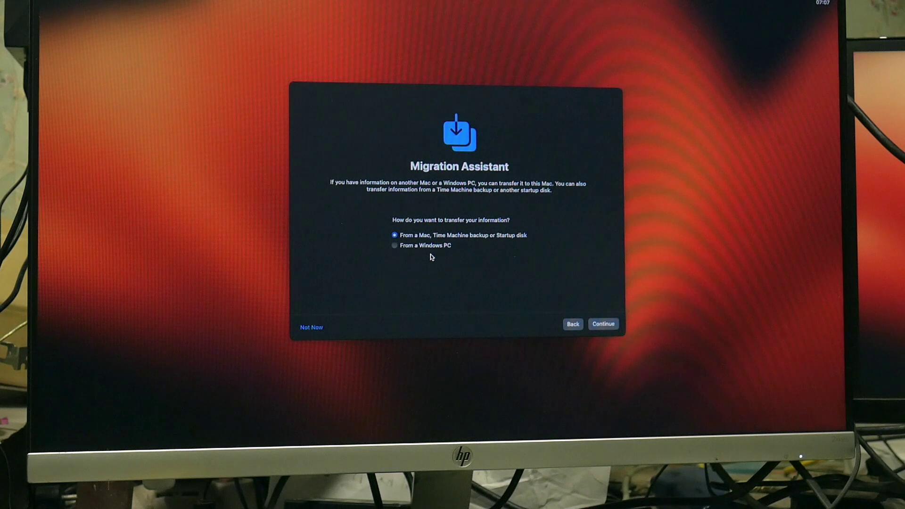
click(320, 327)
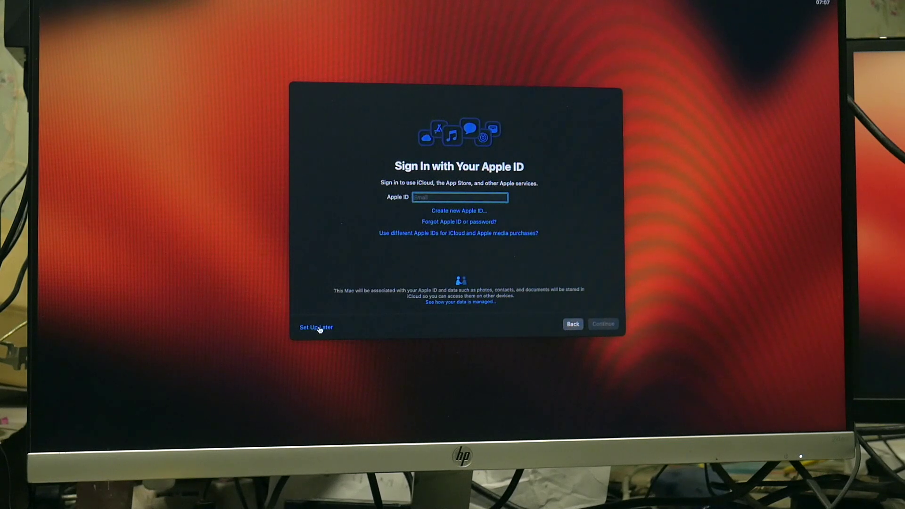
Skip the Apple ID sign-in and agree to the macOS software licence.
click(318, 329)
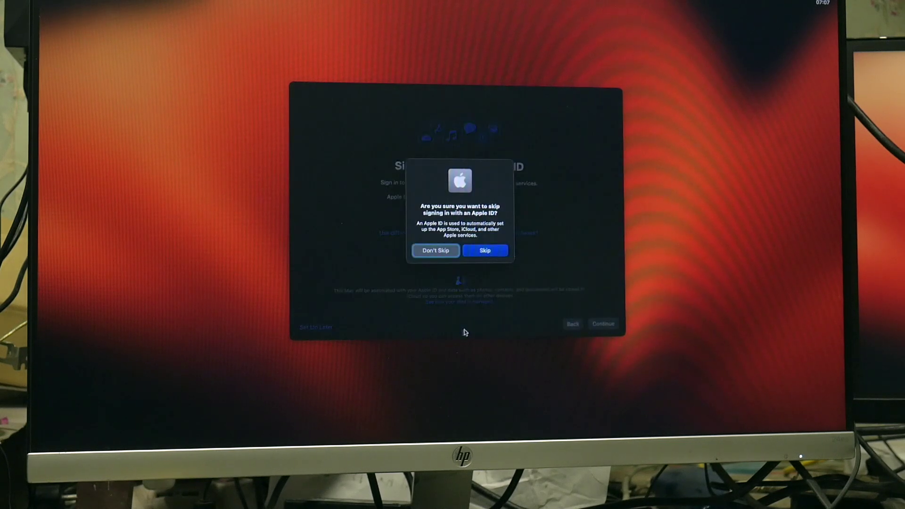
click(482, 254)
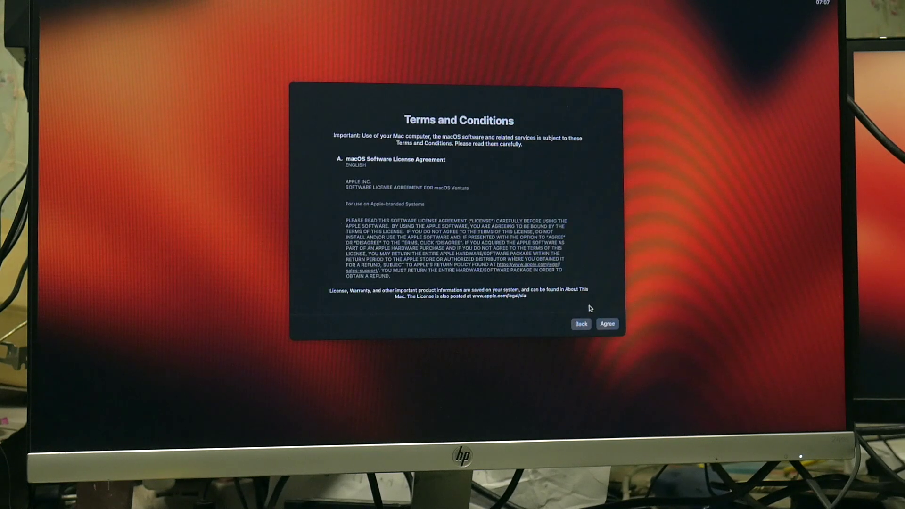
click(608, 324)
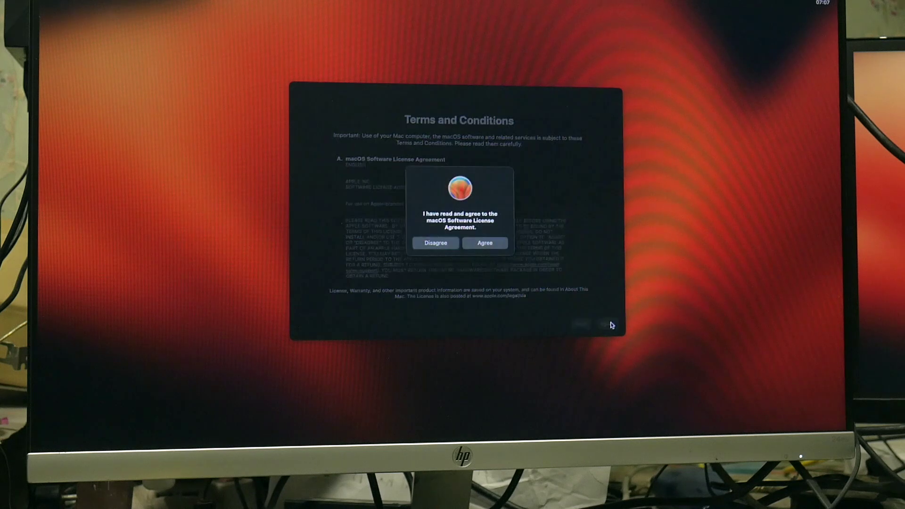
click(482, 245)
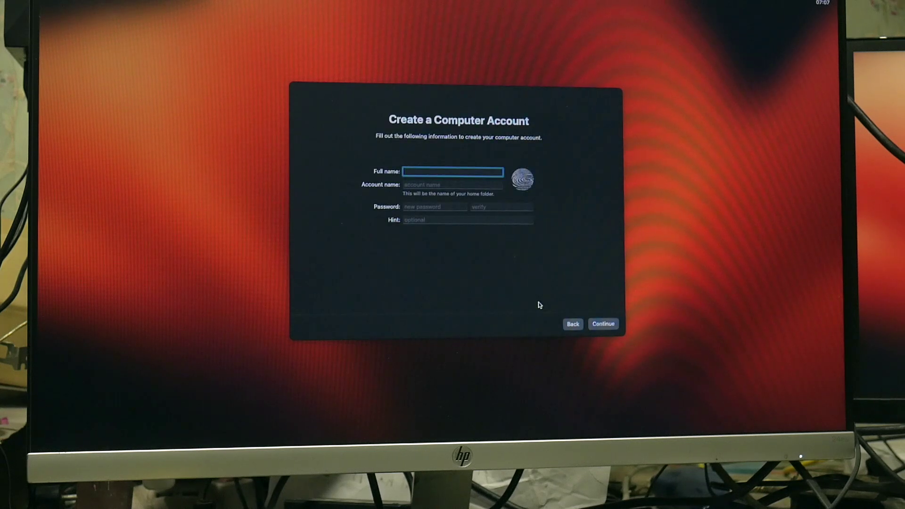
Create the computer account with a full name, password, password verification and hint.
text(k)
key(BackSpace)
key(Tab)
key(Tab)
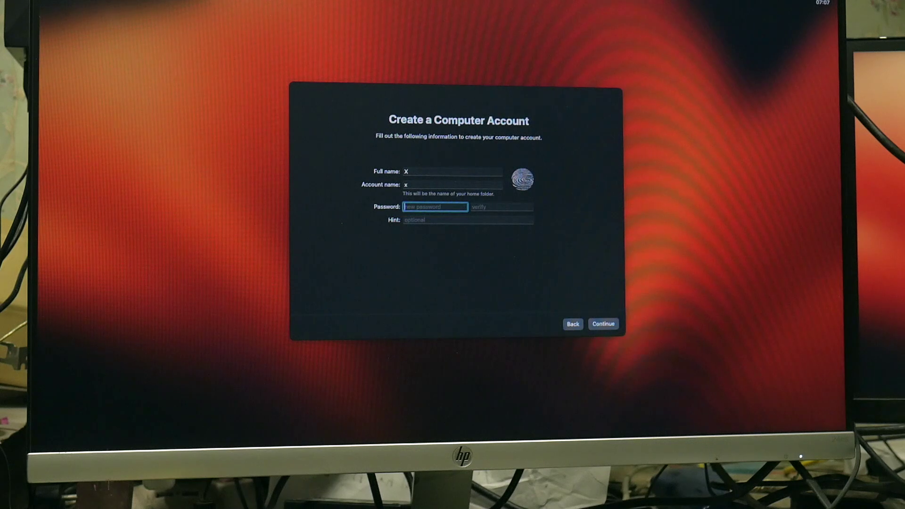
text(x)
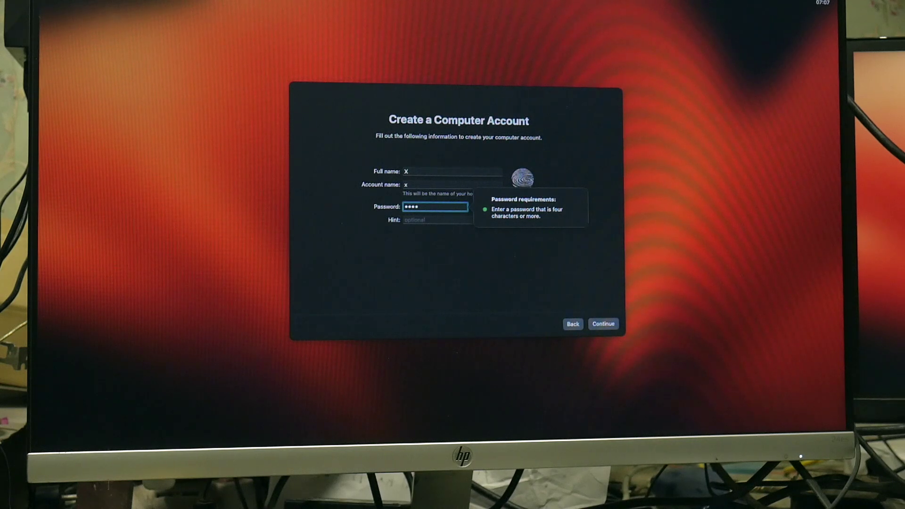
key(Tab)
text(x)
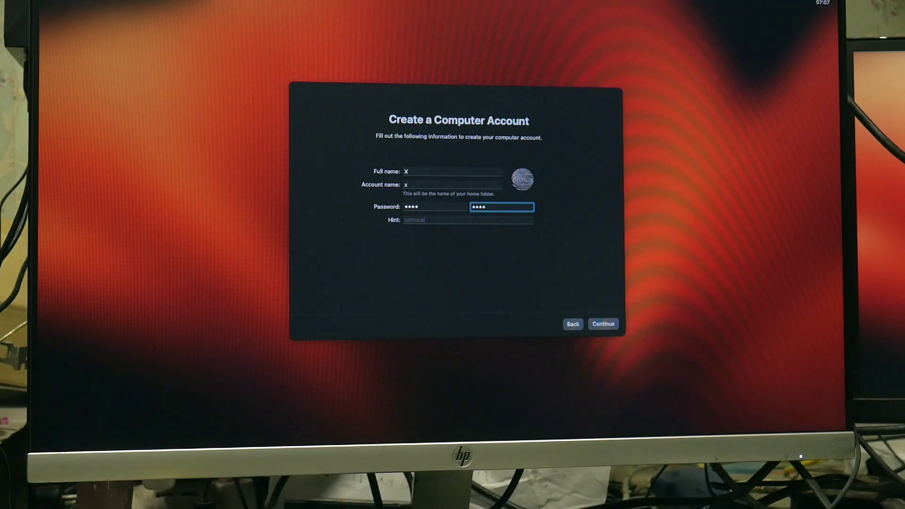
key(Tab)
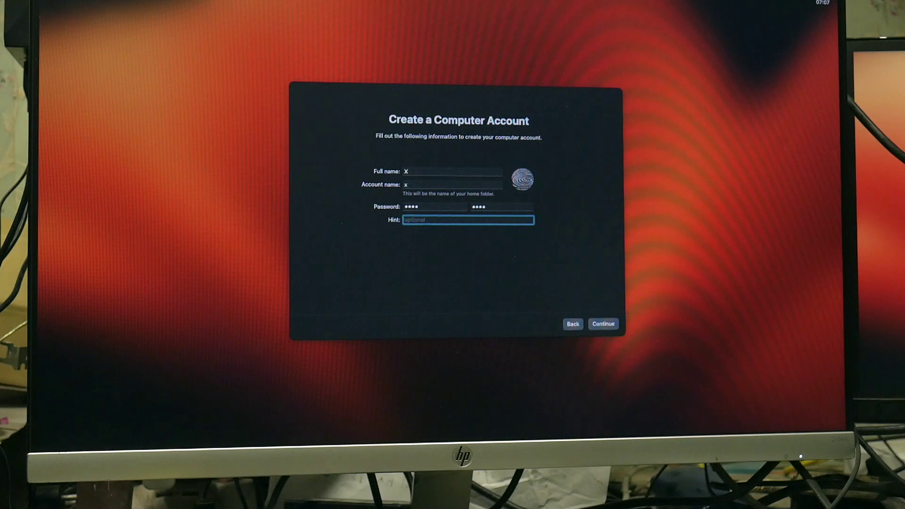
text(4space)
click(606, 327)
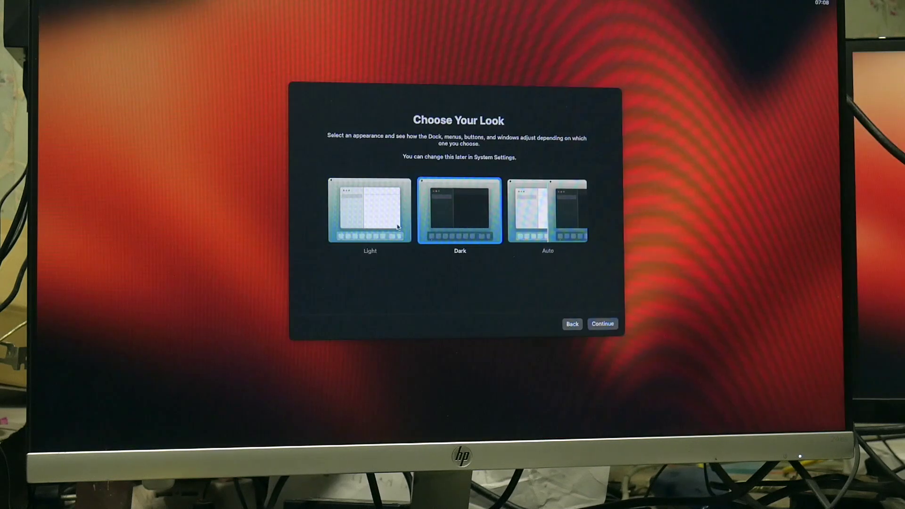
Accept the appearance choice to finish setup, then open About This Mac from the Apple menu.
click(370, 210)
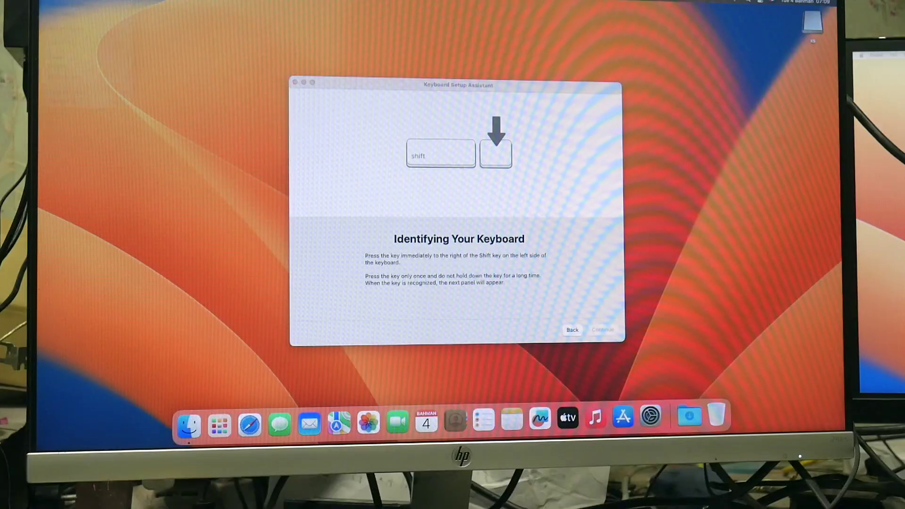
click(49, 1)
click(76, 0)
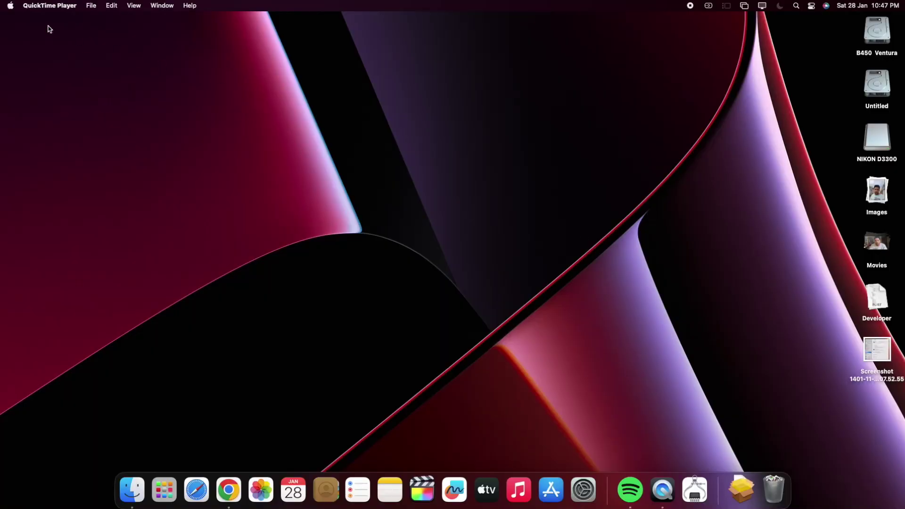
Go from About This Mac to the System Report's Hardware Overview: iMac Pro, Ryzen 3 2200G, 16 GB.
click(10, 9)
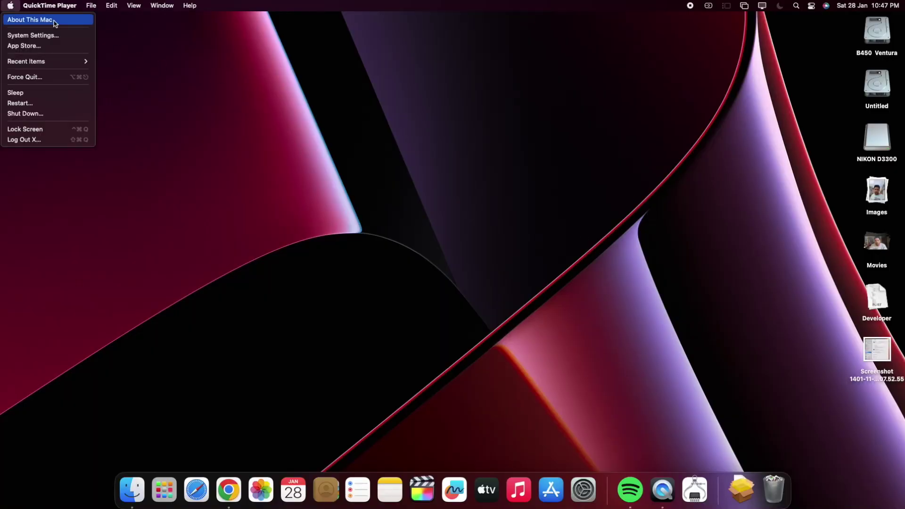
click(93, 23)
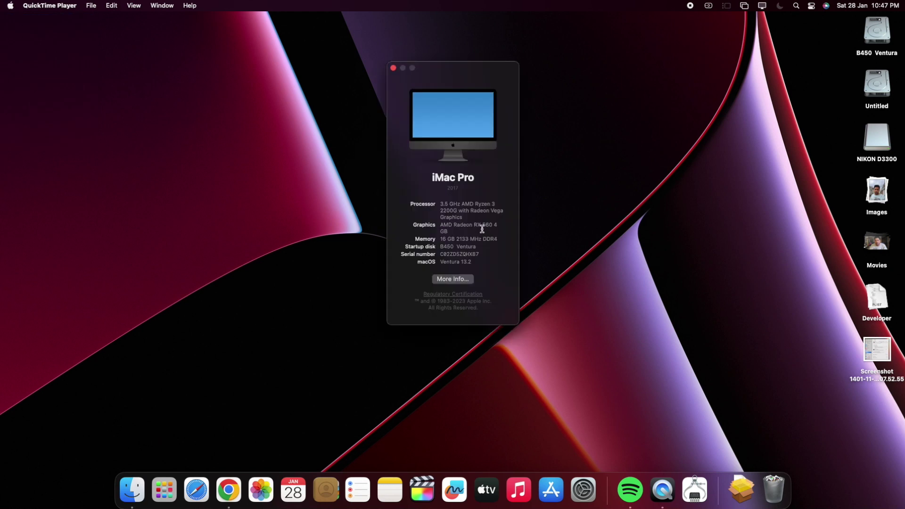
click(455, 280)
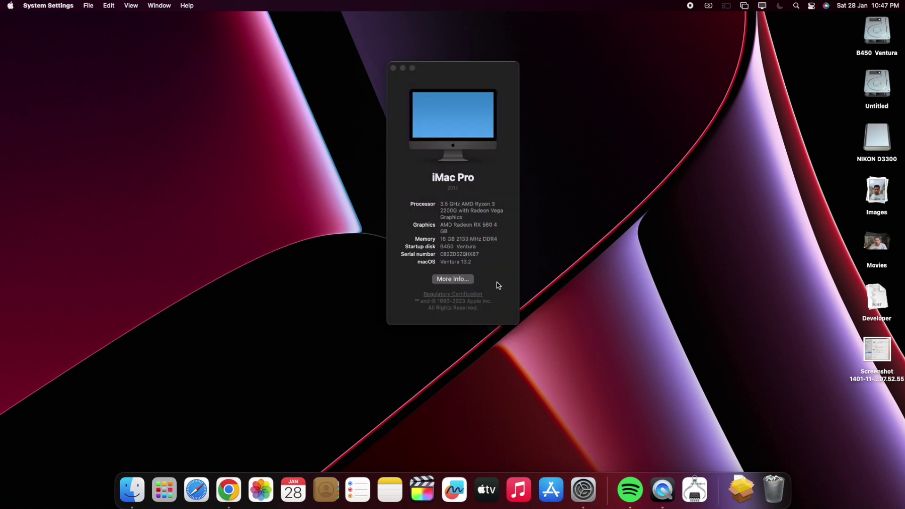
drag(410, 184, 699, 147)
scroll(681, 337, down, 10)
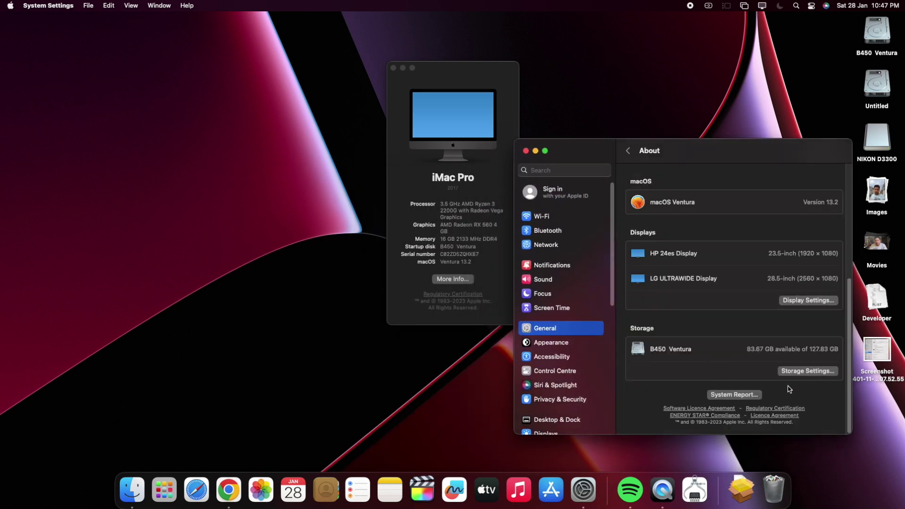
click(736, 397)
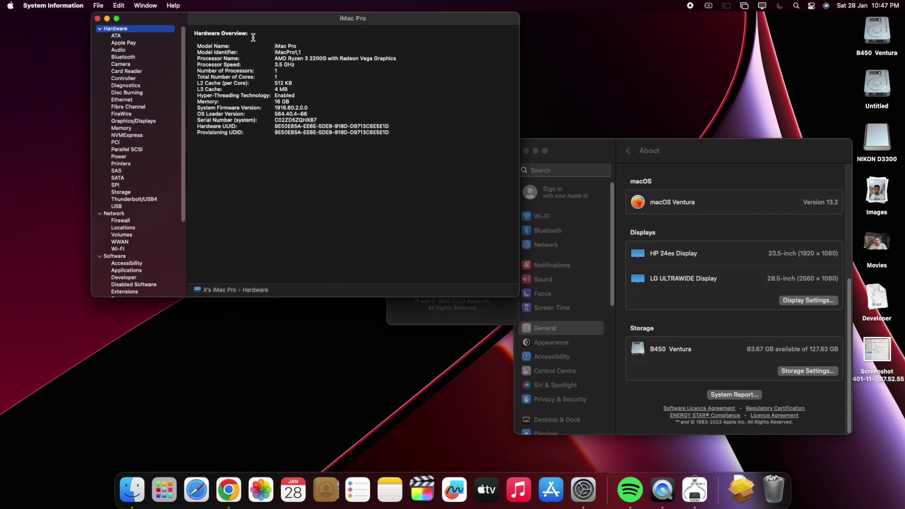
drag(247, 21, 424, 168)
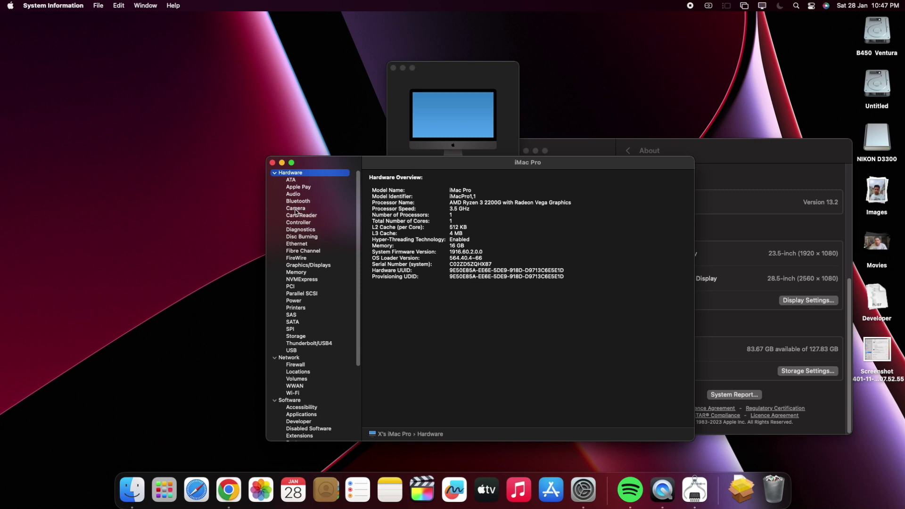
Highlight the AMD Radeon RX 560 chipset and 4 GB VRAM, then the Realtek Ethernet details.
click(307, 266)
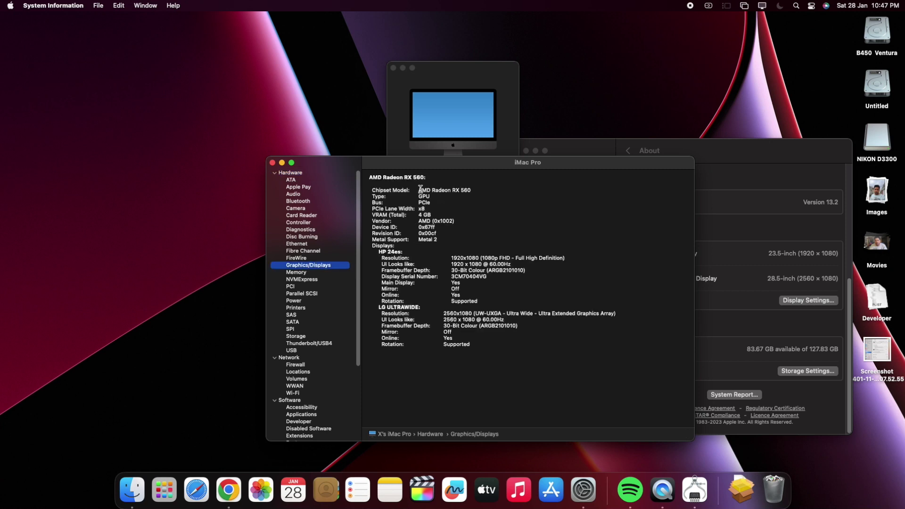
drag(419, 190, 478, 192)
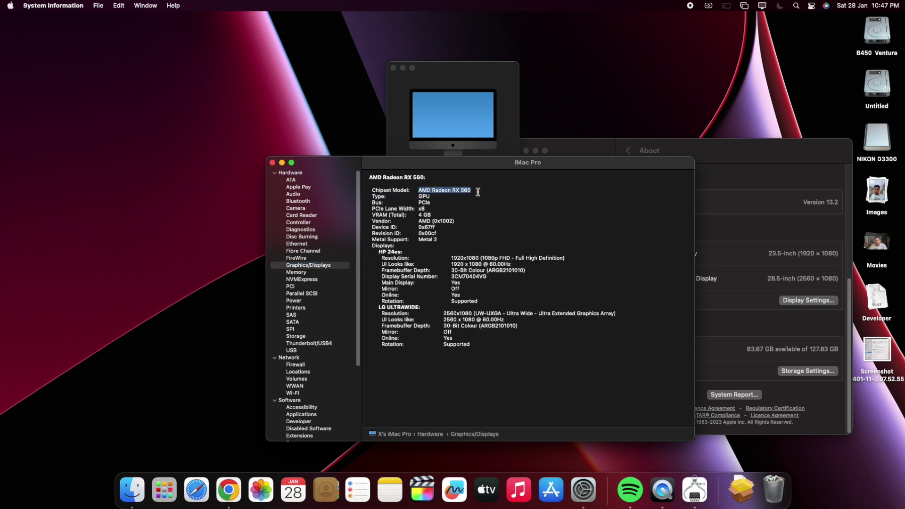
drag(419, 215, 429, 214)
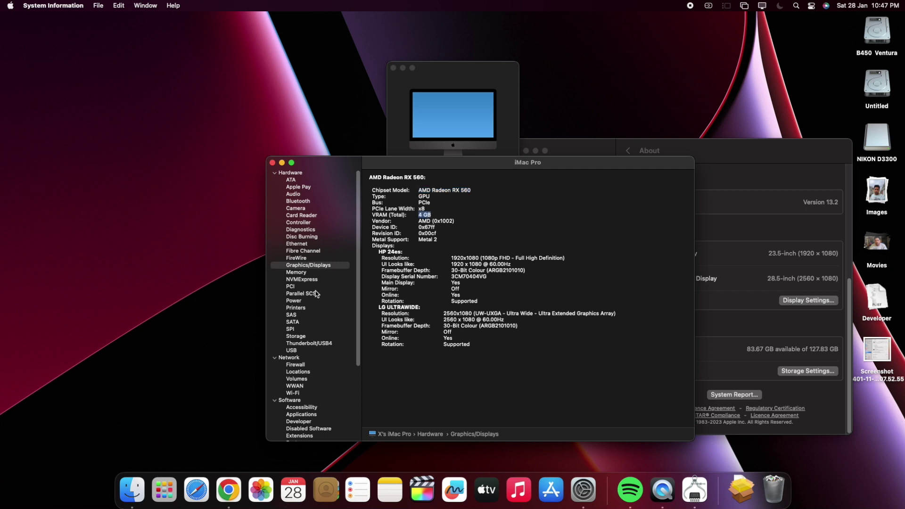
click(302, 244)
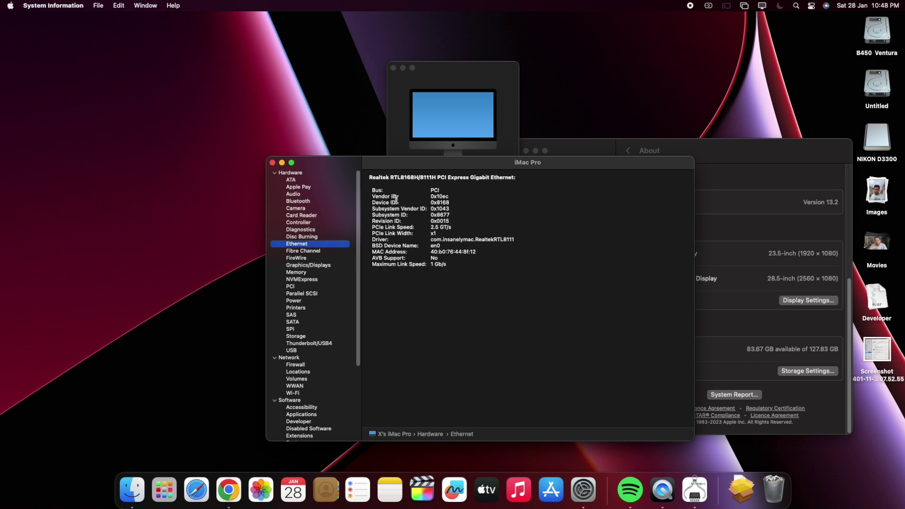
drag(370, 189, 519, 273)
Show the Network settings page listing Ethernet as Connected, with System Information moved aside.
click(706, 208)
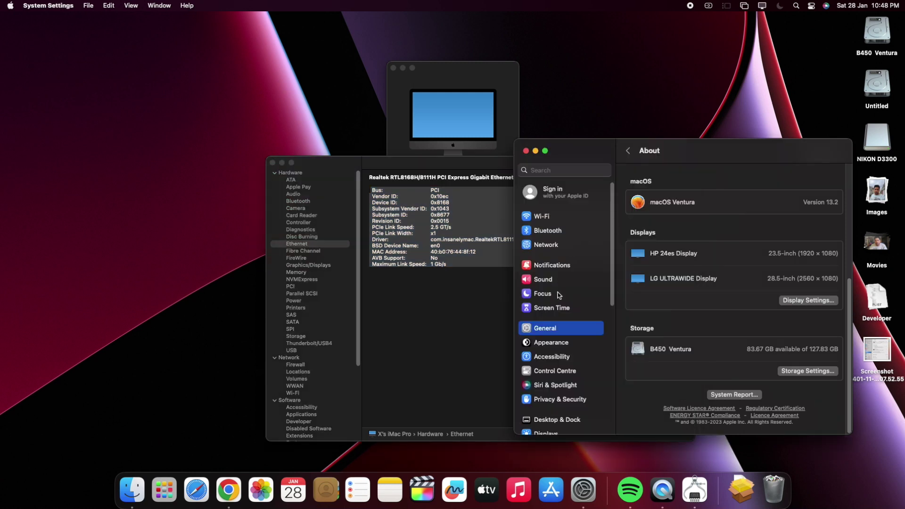
click(549, 248)
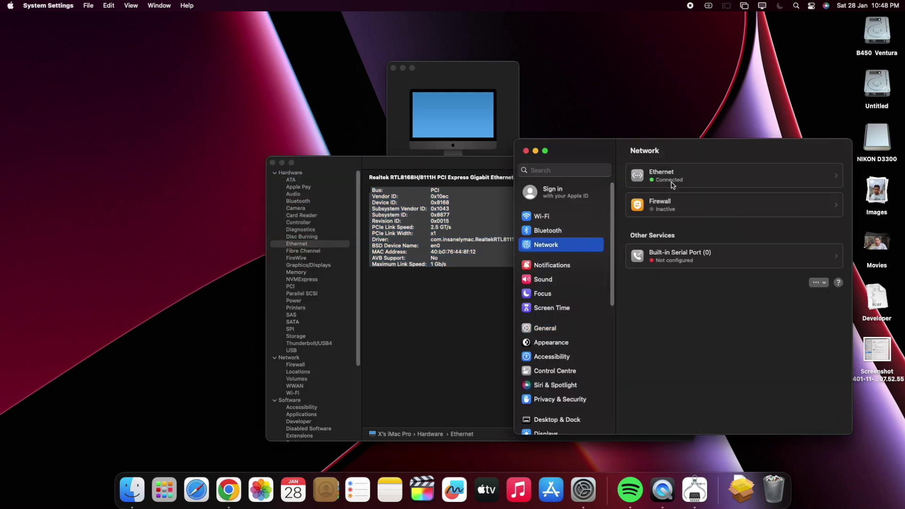
drag(483, 168, 305, 152)
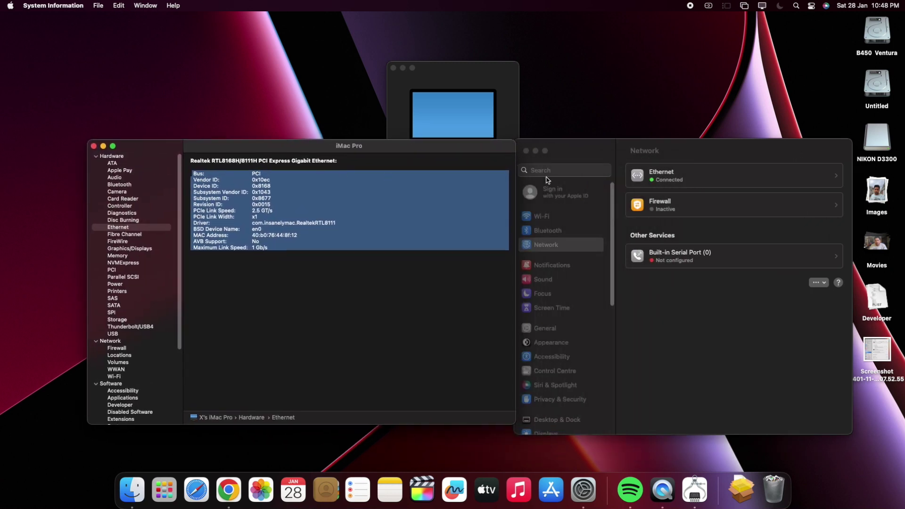
click(592, 157)
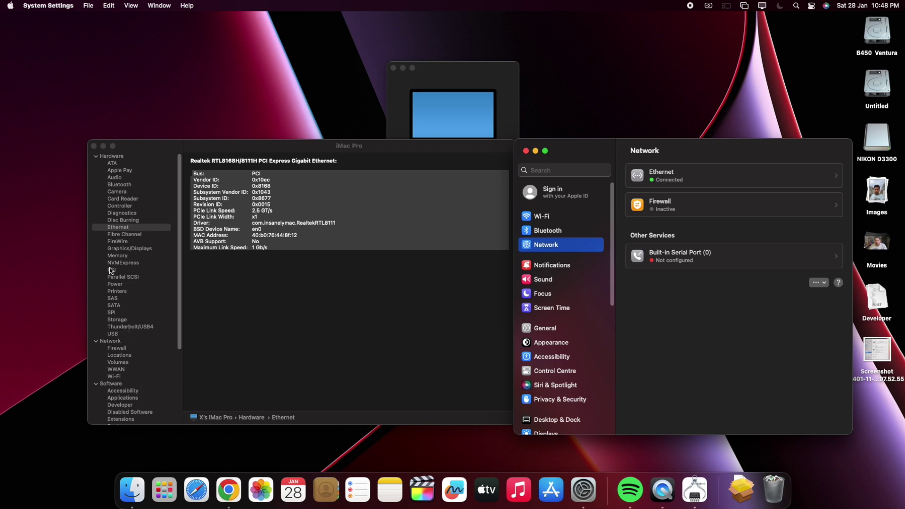
Review the Built-in Speaker, Line Input, Microphone and USB Condenser Microphone audio details.
click(116, 181)
click(114, 178)
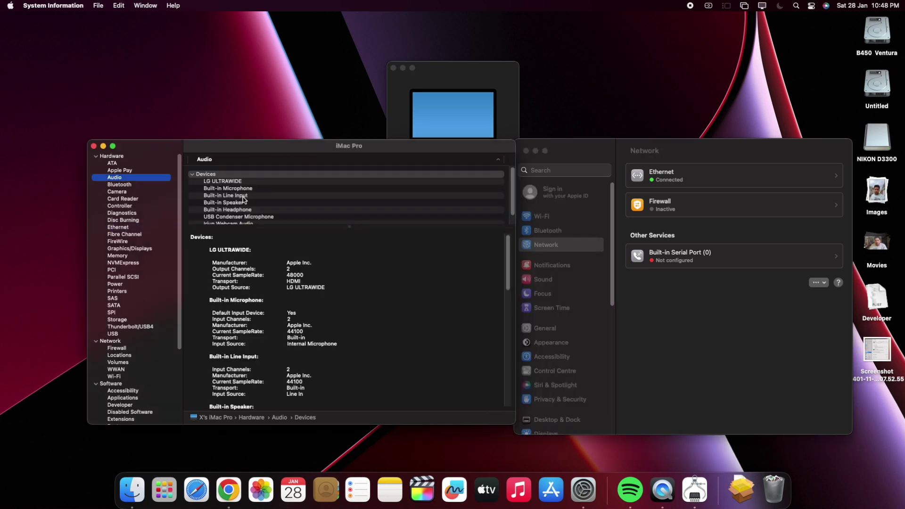
click(237, 203)
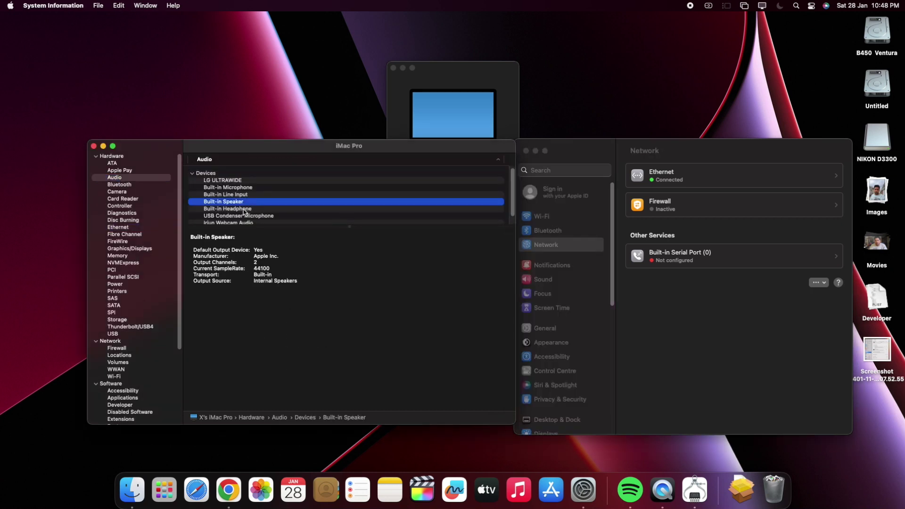
click(237, 195)
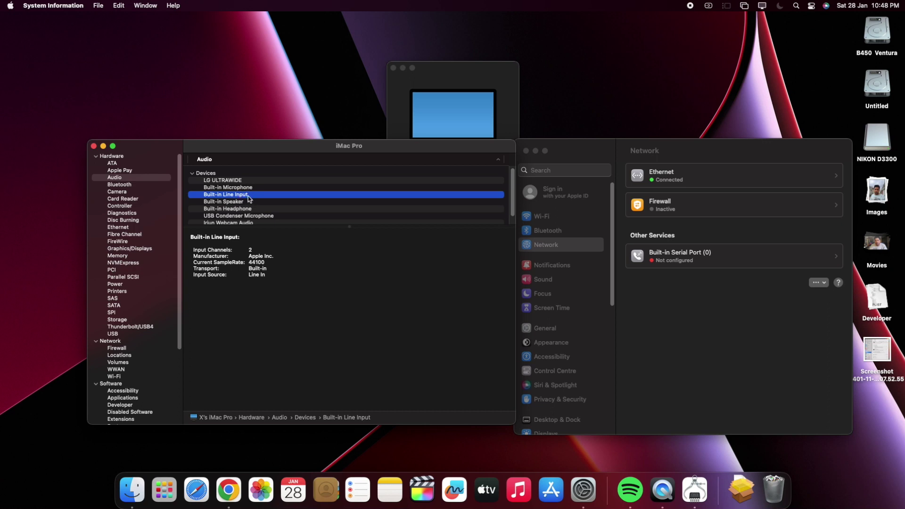
click(247, 188)
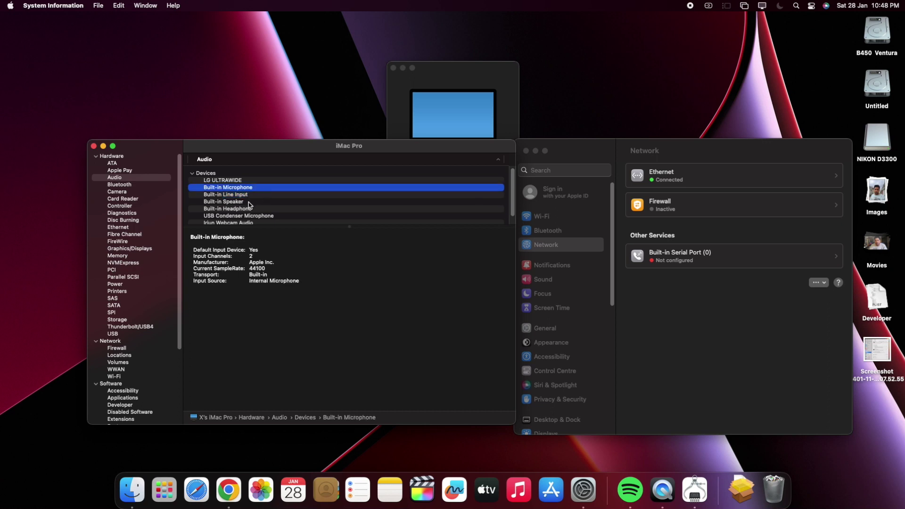
scroll(250, 206, down, 2)
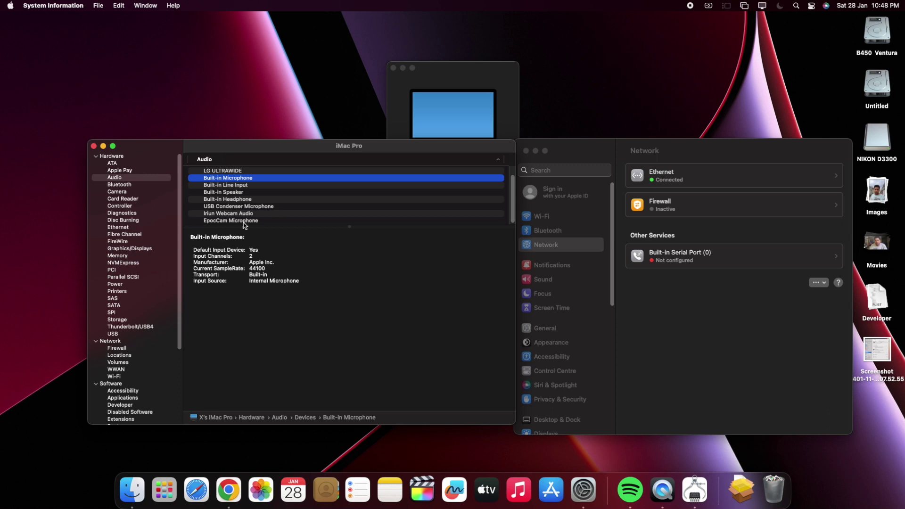
click(236, 208)
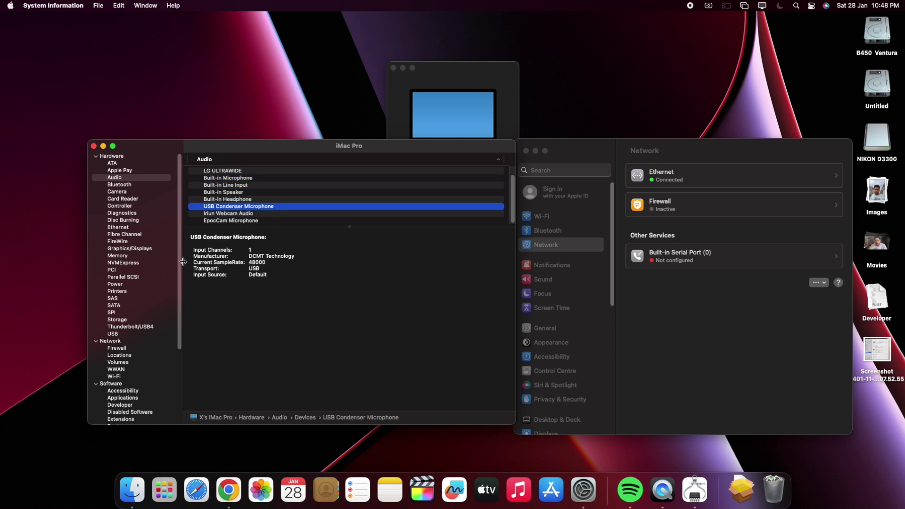
scroll(180, 267, down, 1)
scroll(181, 266, up, 1)
Browse the USB tree, the Storage volumes and the SATA tree with the 128 GB SSD.
click(124, 334)
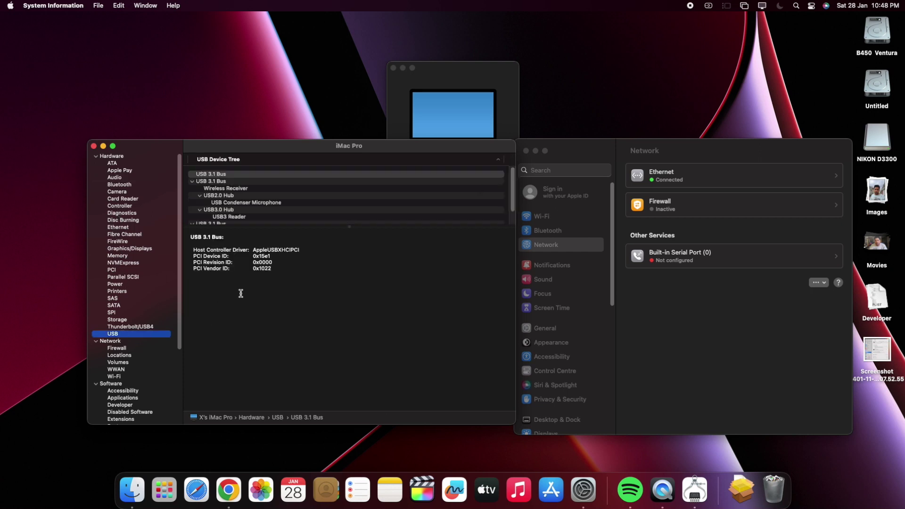
scroll(245, 205, down, 2)
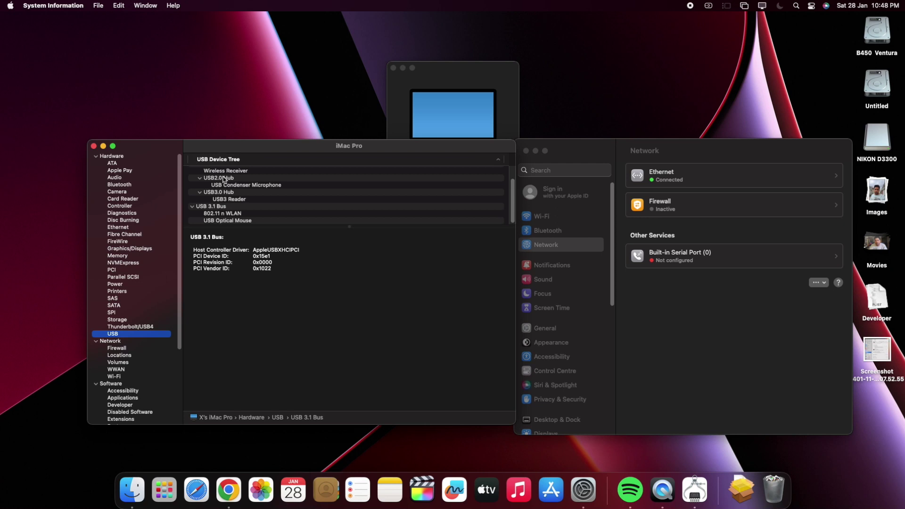
click(131, 321)
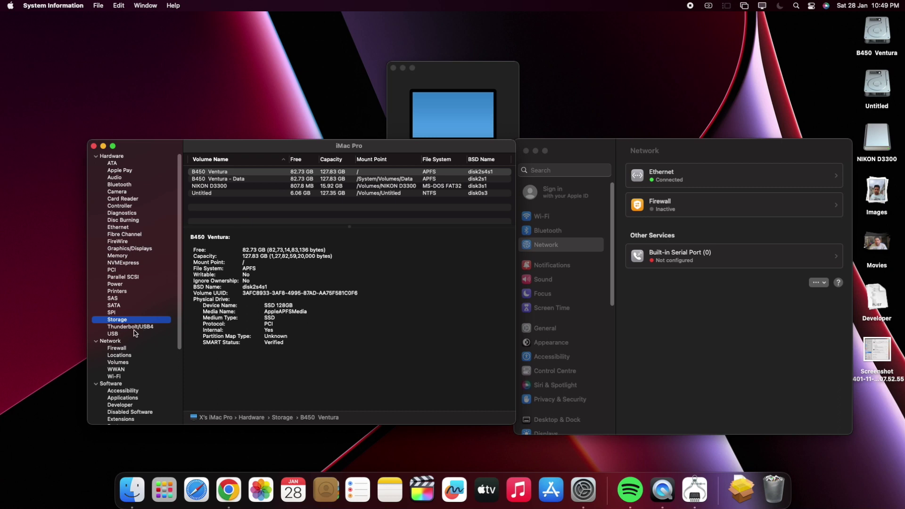
click(118, 306)
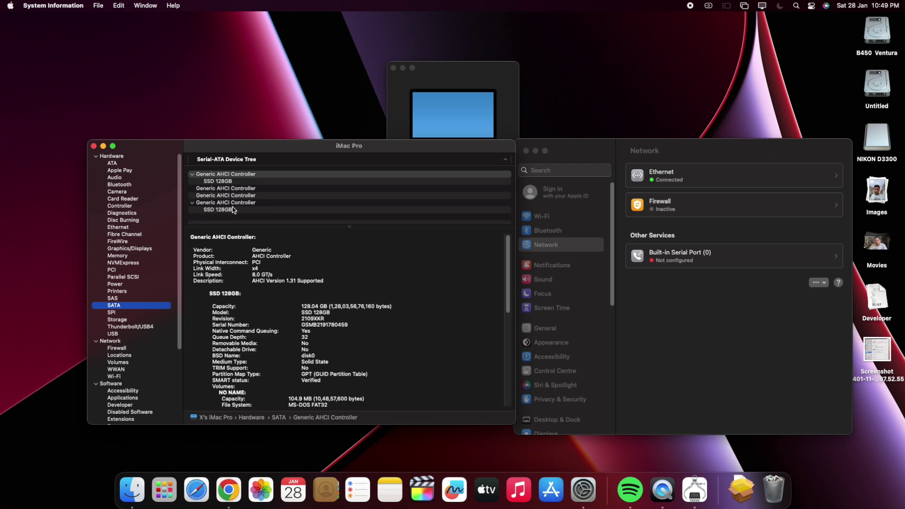
scroll(509, 298, down, 3)
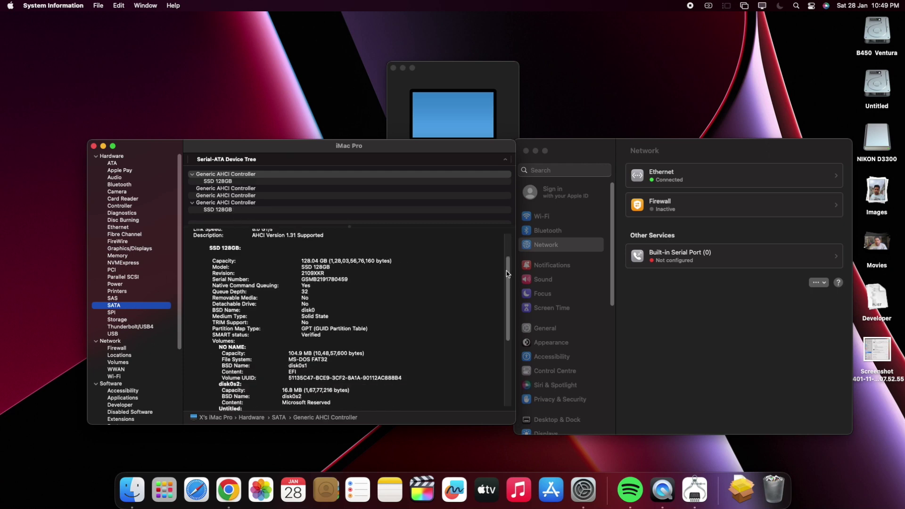
scroll(508, 298, down, 4)
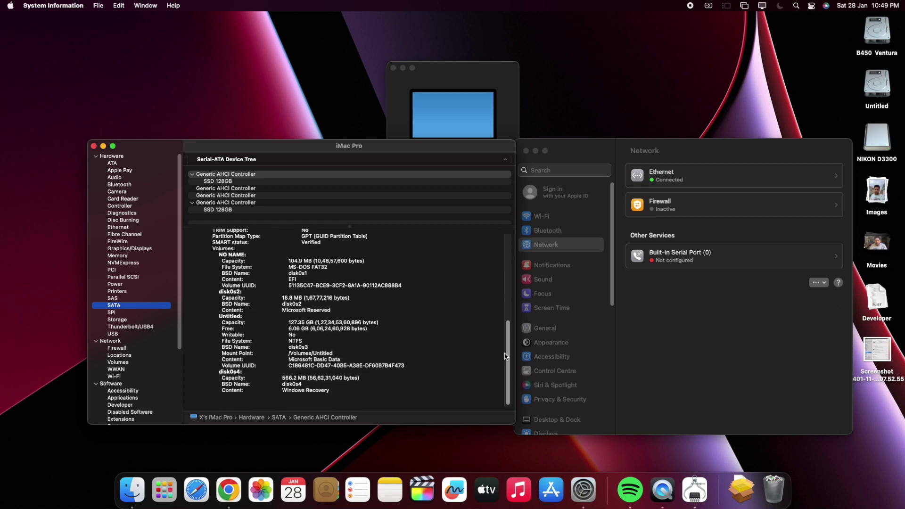
scroll(505, 273, up, 10)
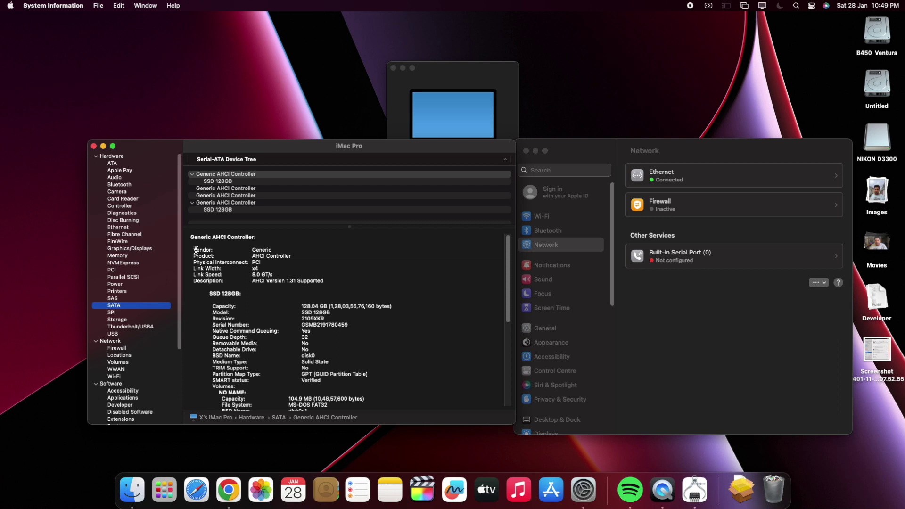
Check the ATA section, close System Information and launch the App Store on Discover.
click(113, 164)
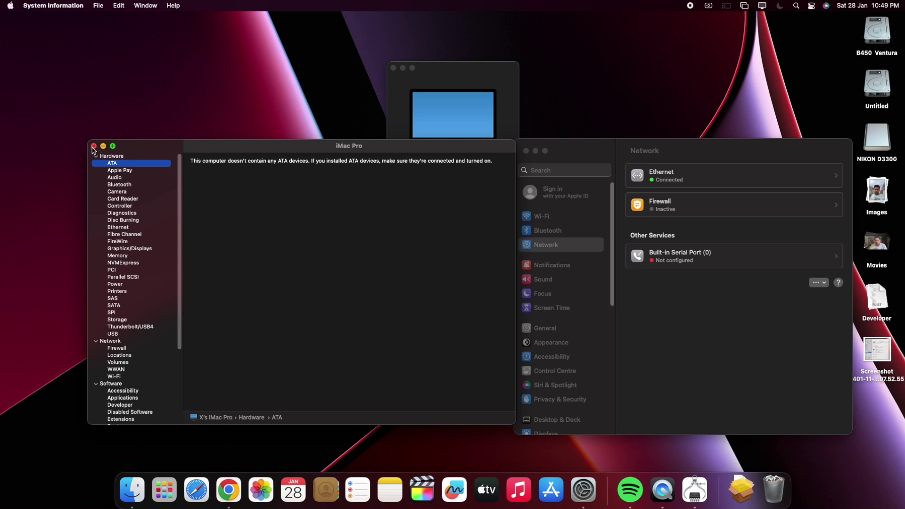
click(93, 147)
click(551, 489)
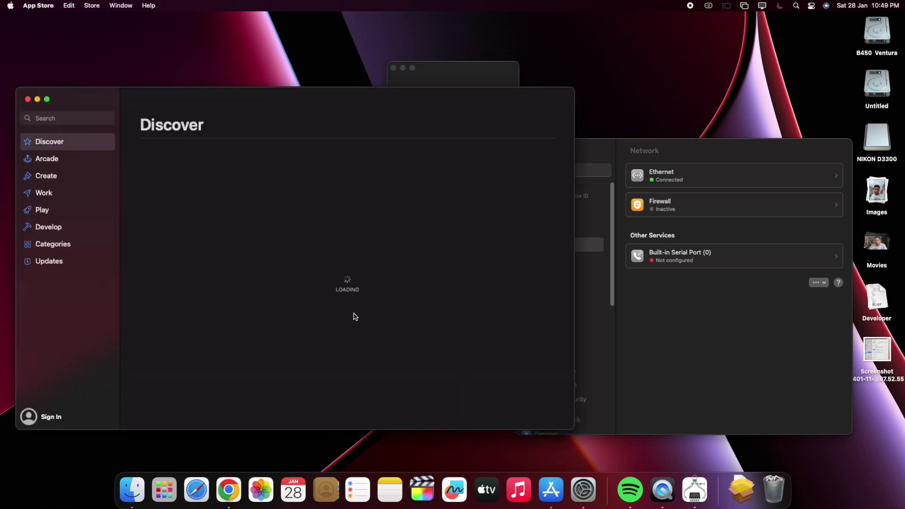
scroll(386, 238, down, 2)
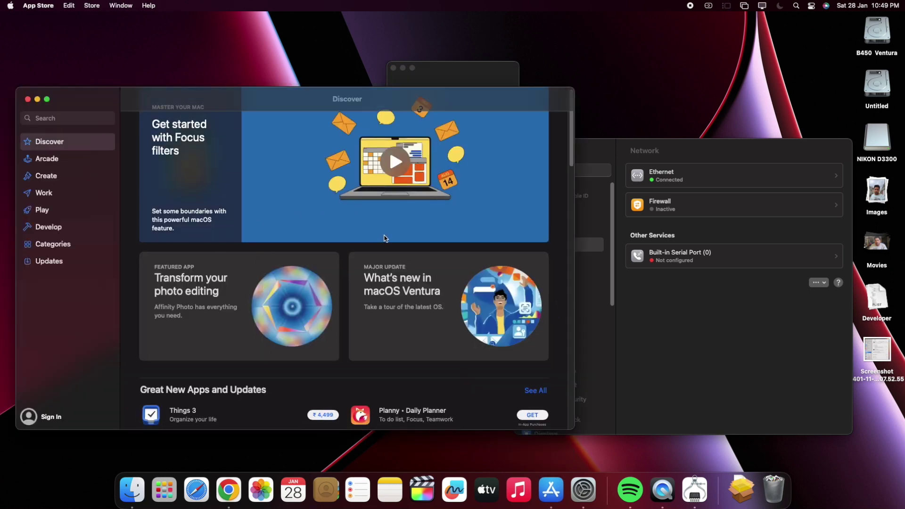
Launch Final Cut Pro from Launchpad and close the App Store and About This Mac windows.
scroll(386, 239, down, 5)
click(183, 475)
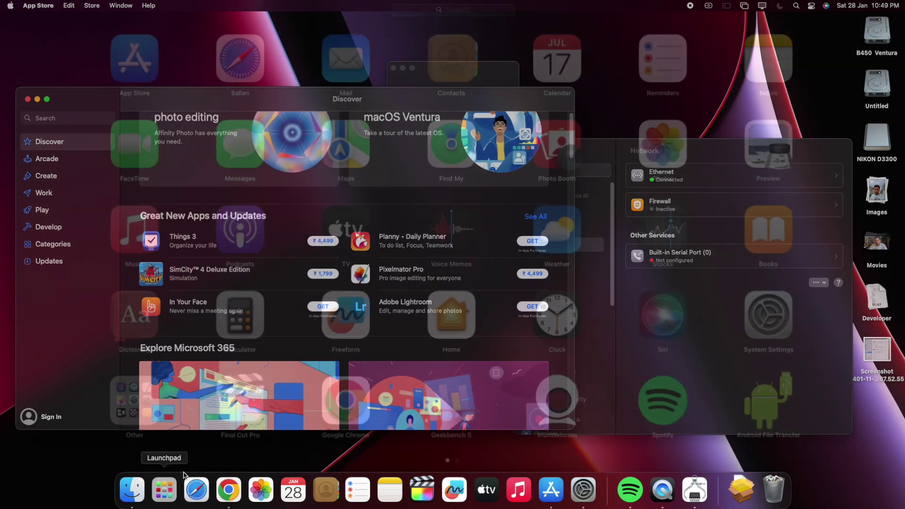
scroll(496, 276, right, 3)
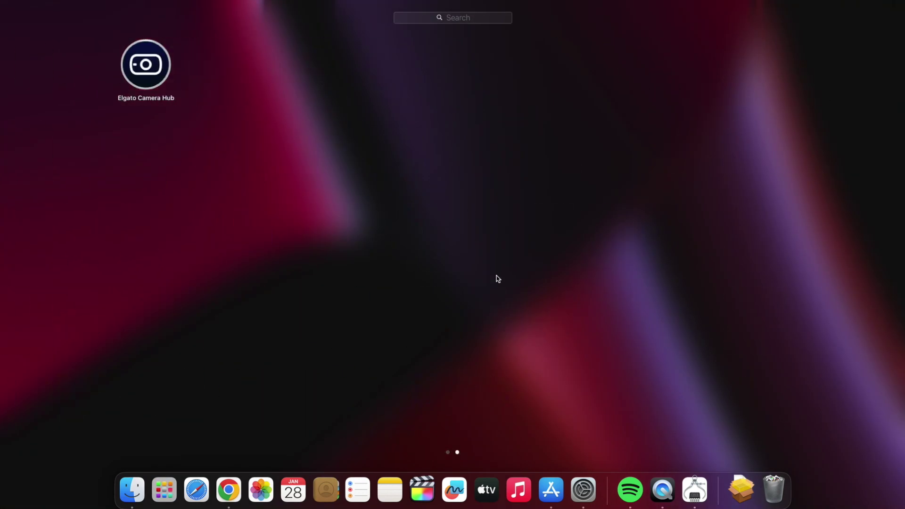
scroll(496, 278, left, 3)
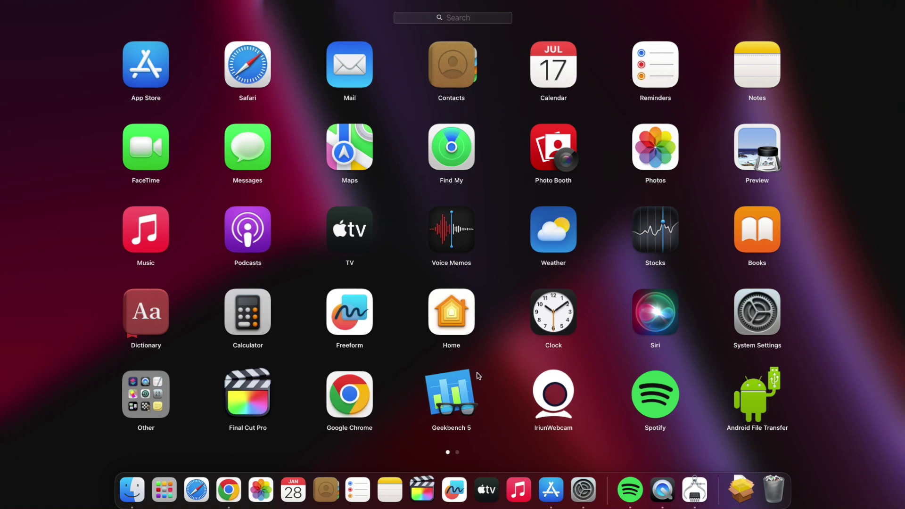
click(257, 403)
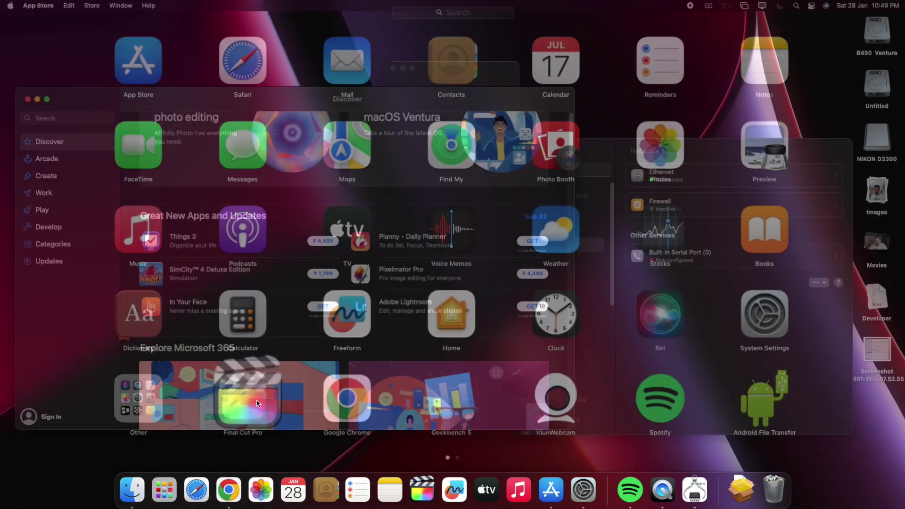
click(27, 99)
click(394, 68)
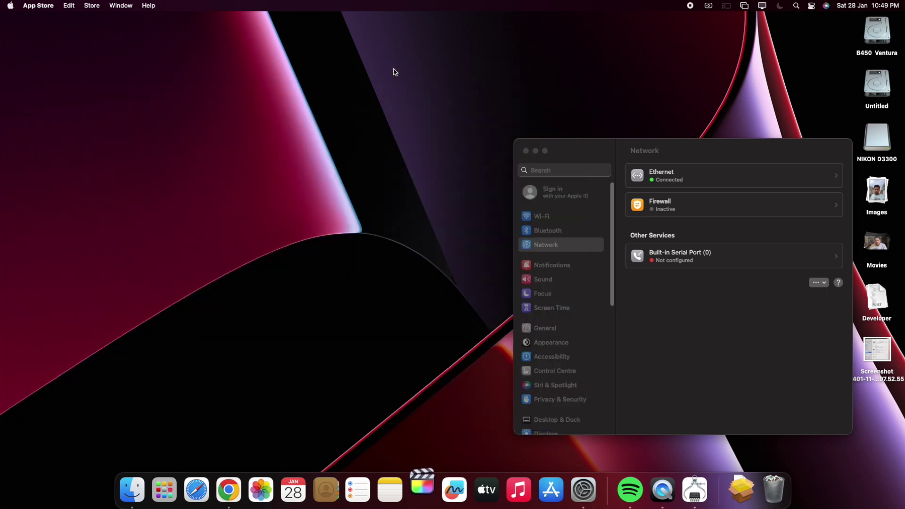
Close System Settings, select the P1020352 clip, show its colour settings and play from about 14 seconds.
click(526, 151)
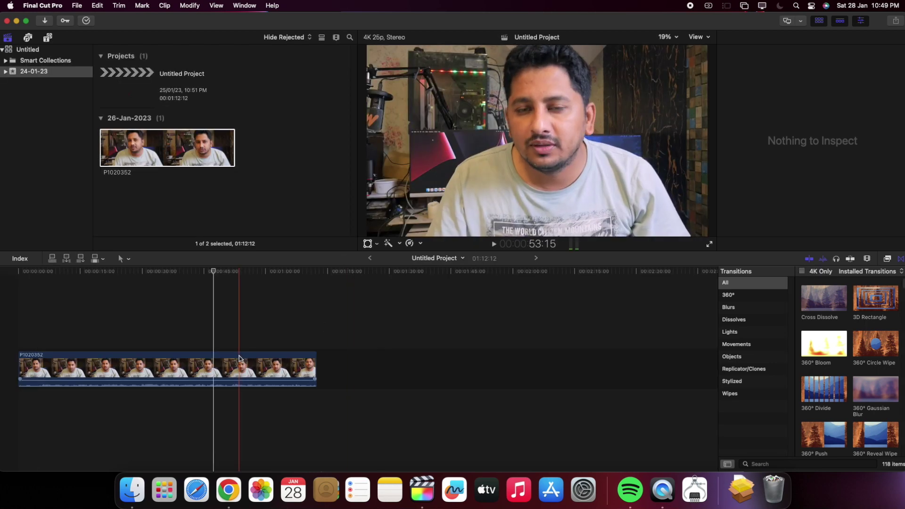
click(123, 361)
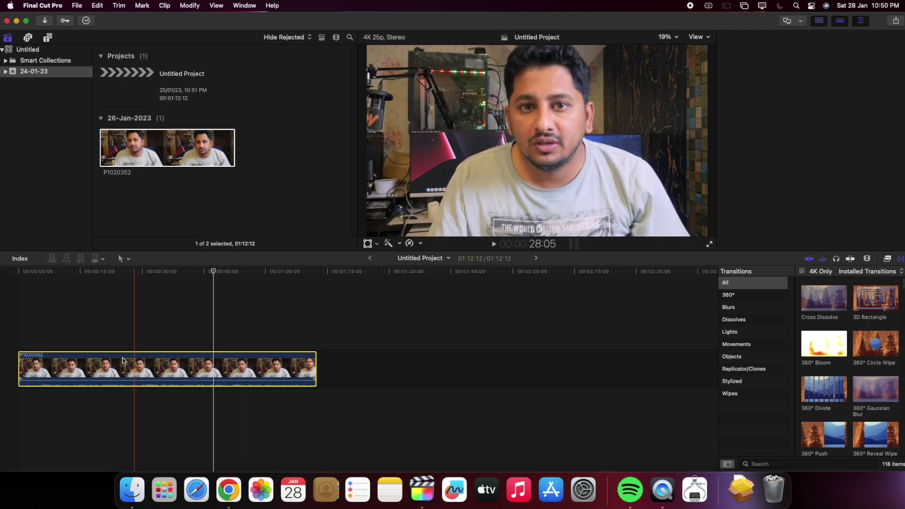
key(super+4)
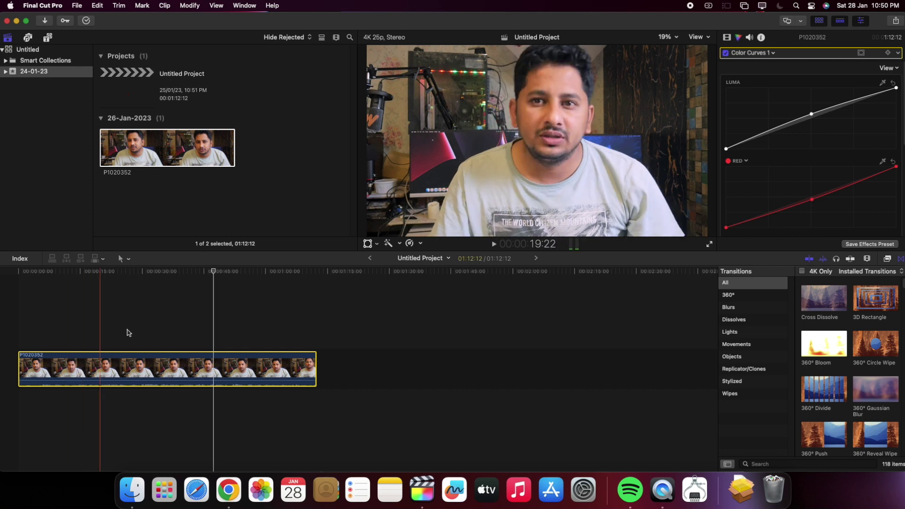
click(190, 272)
drag(89, 273, 79, 276)
key(space)
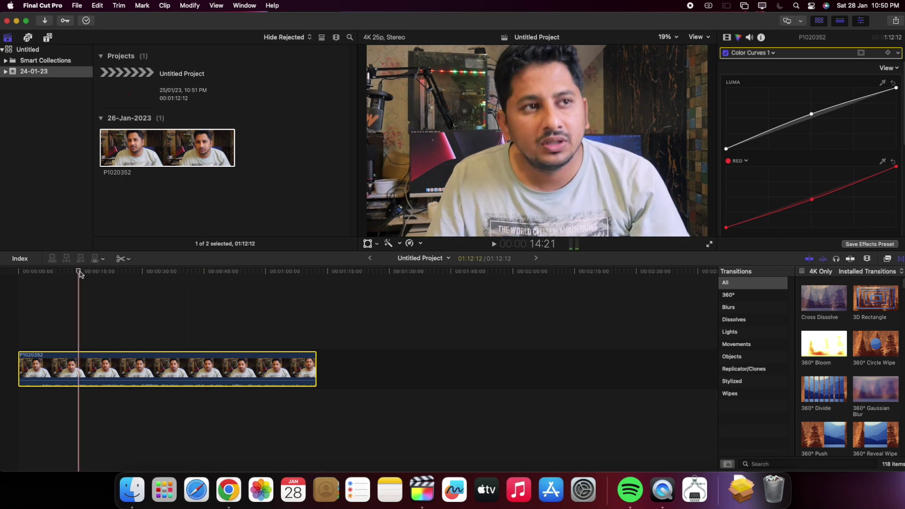
Switch to the Trim tool and split the P1020352 clip at two points.
click(117, 261)
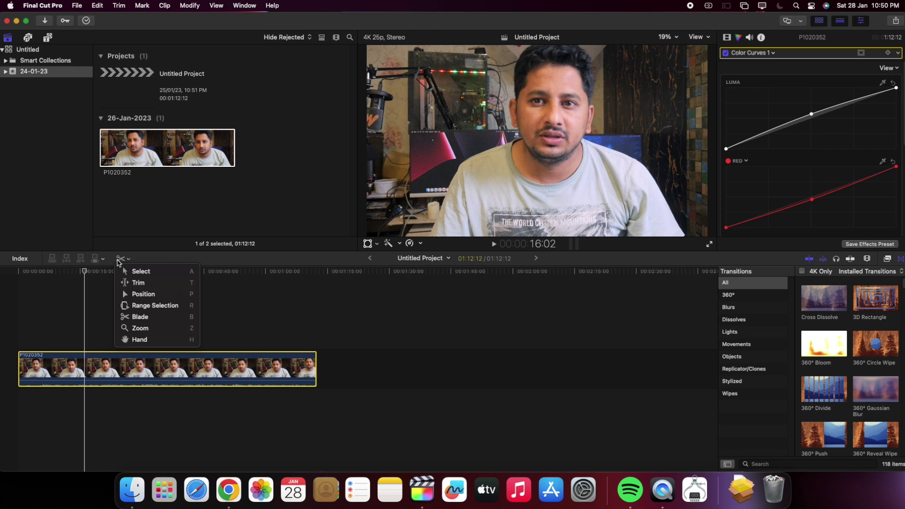
click(129, 282)
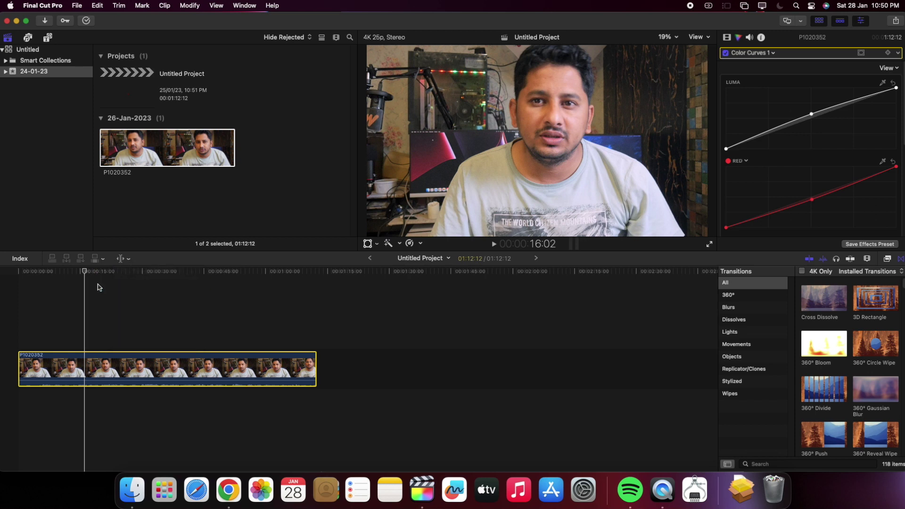
click(93, 367)
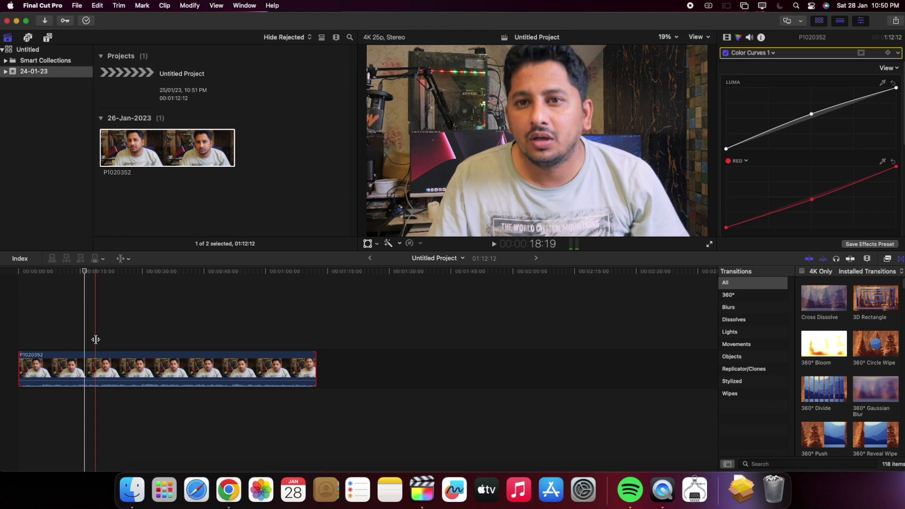
key(cmd+b)
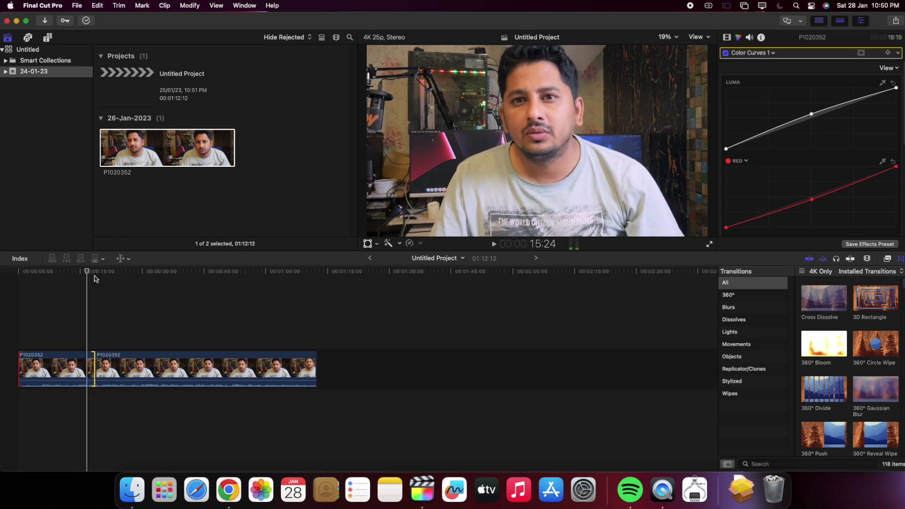
key(cmd+b)
key(cmd+b)
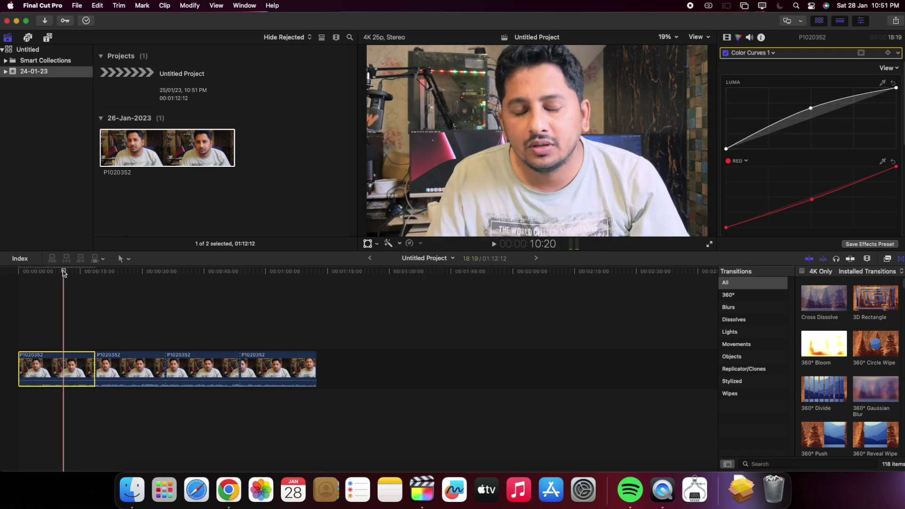
Apply a Color Board correction to the second clip segment.
click(111, 368)
click(773, 52)
click(764, 99)
Insert the Blobs generator at the timeline start and shorten it to about 10 seconds.
click(194, 368)
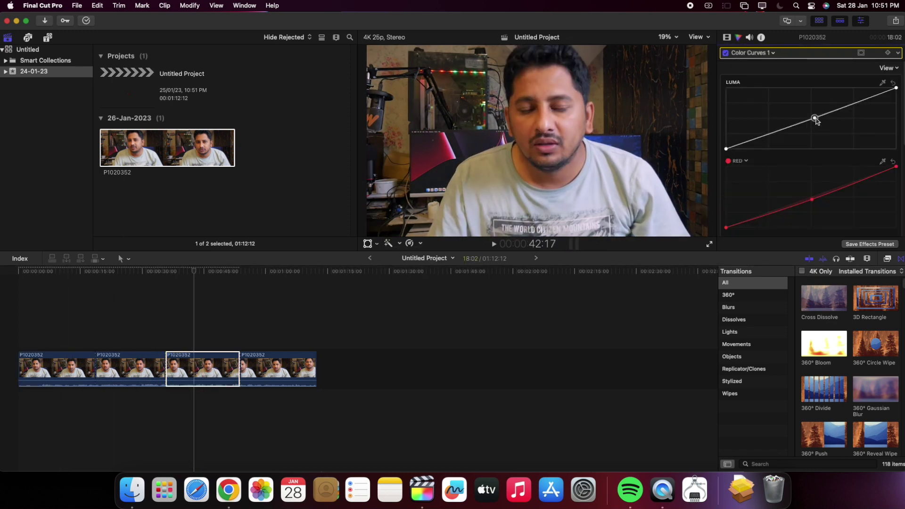
key(alt+super+1)
drag(277, 80, 81, 367)
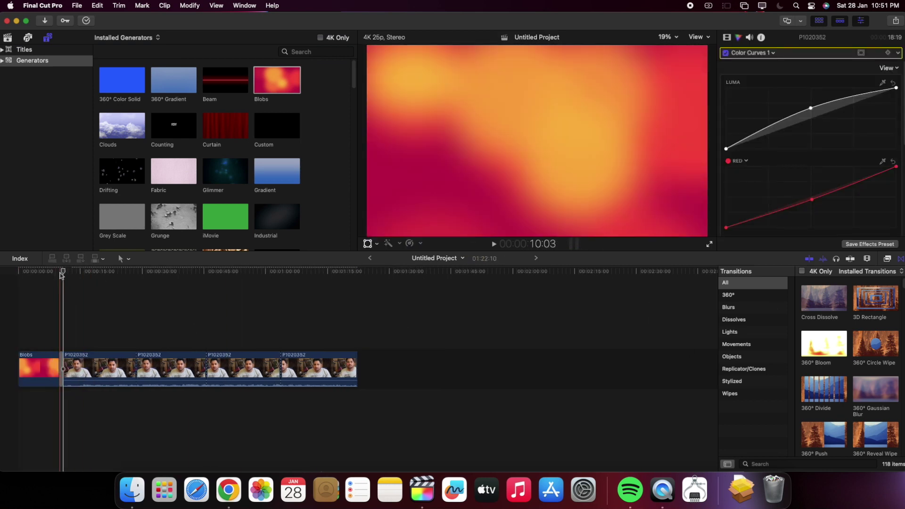
click(200, 283)
Add the 360° Bloom transition between two clips and move the playhead along P1020352.
drag(824, 297, 204, 377)
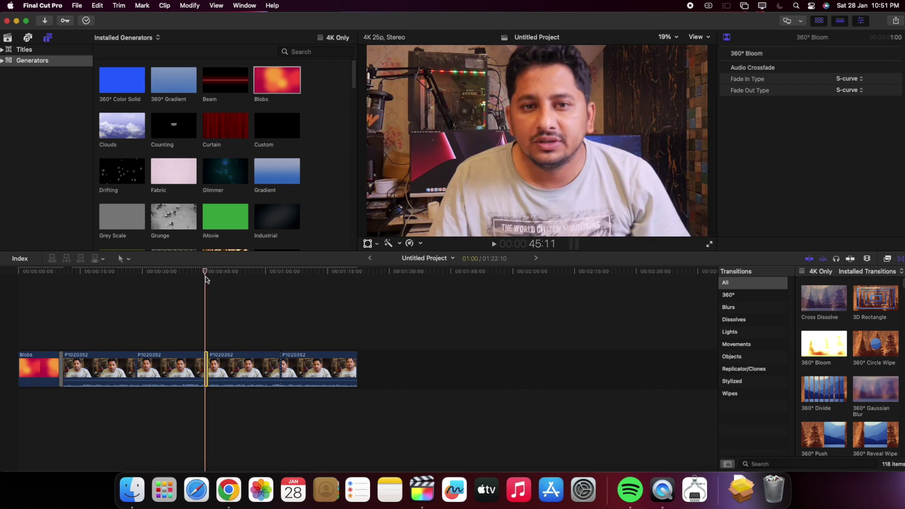
click(211, 275)
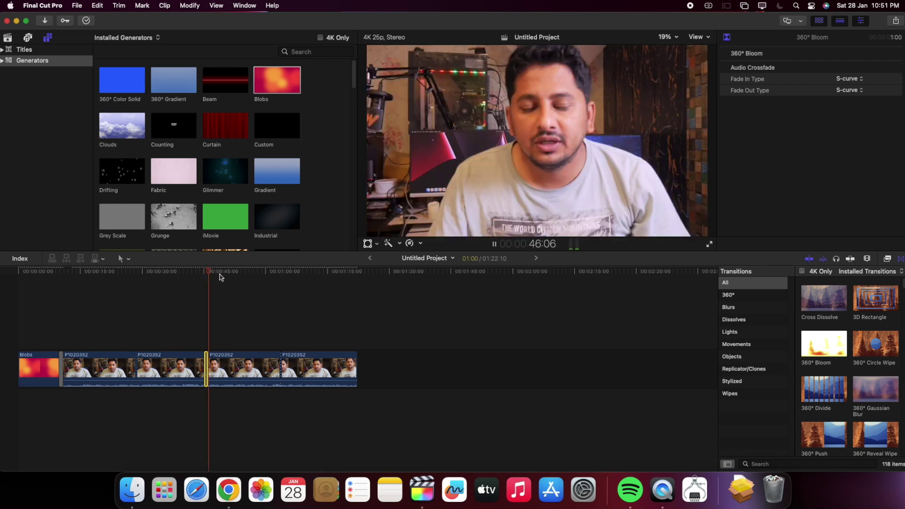
click(250, 306)
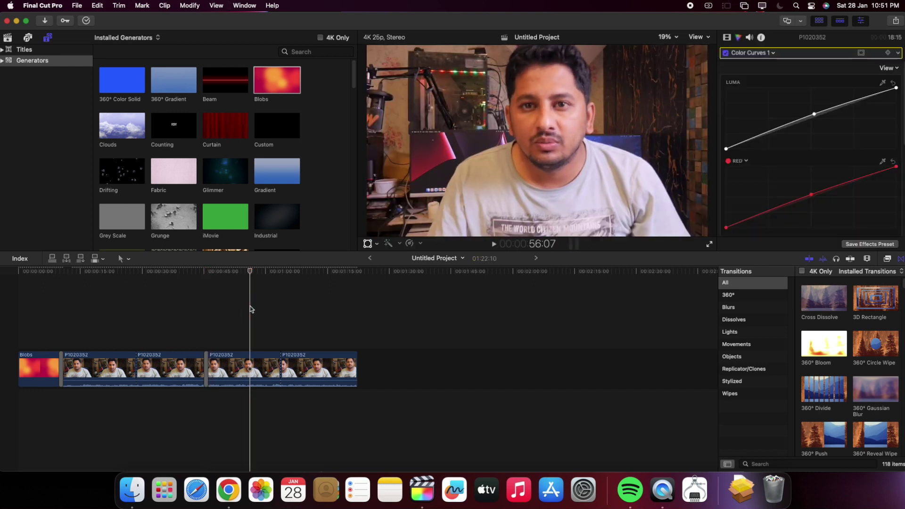
Open the project's export dialog and review its format and codec settings before returning to Info.
key(super+e)
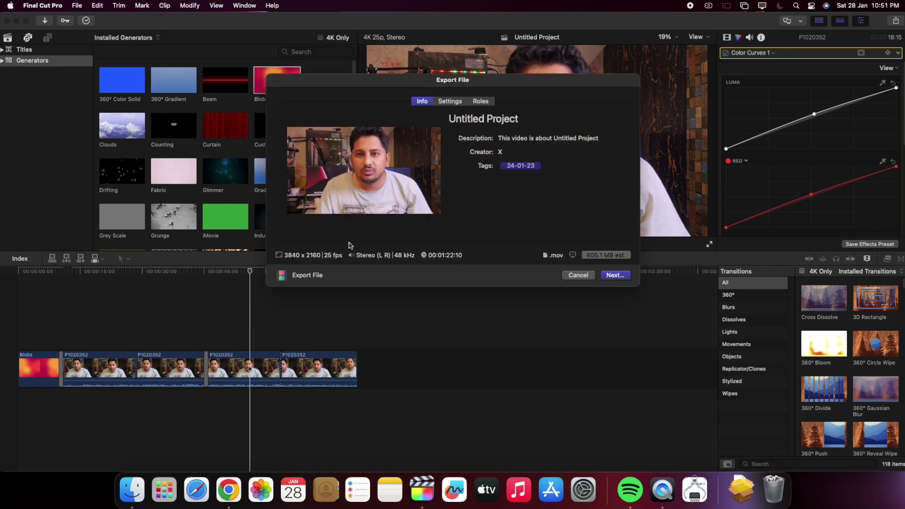
click(448, 102)
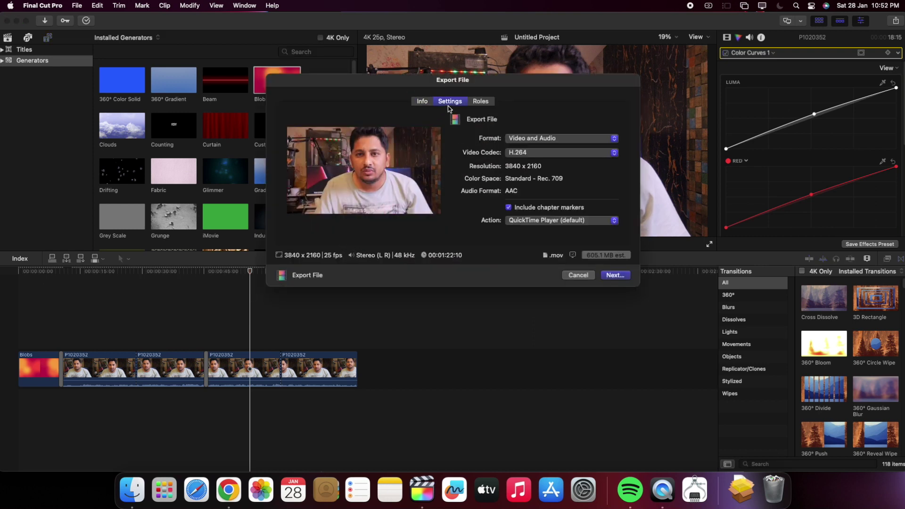
click(423, 101)
Enter 'test 1:15 second clip 4k with color and transition' as the export title.
click(484, 120)
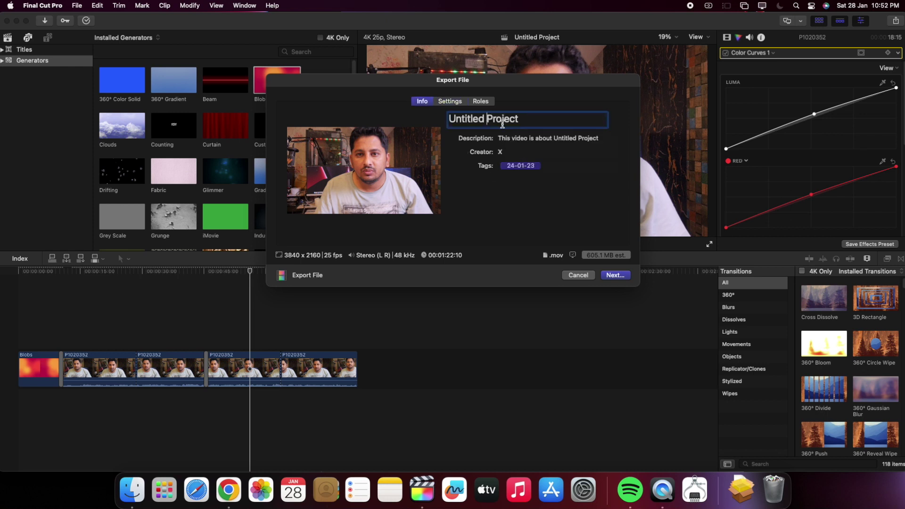
text(test)
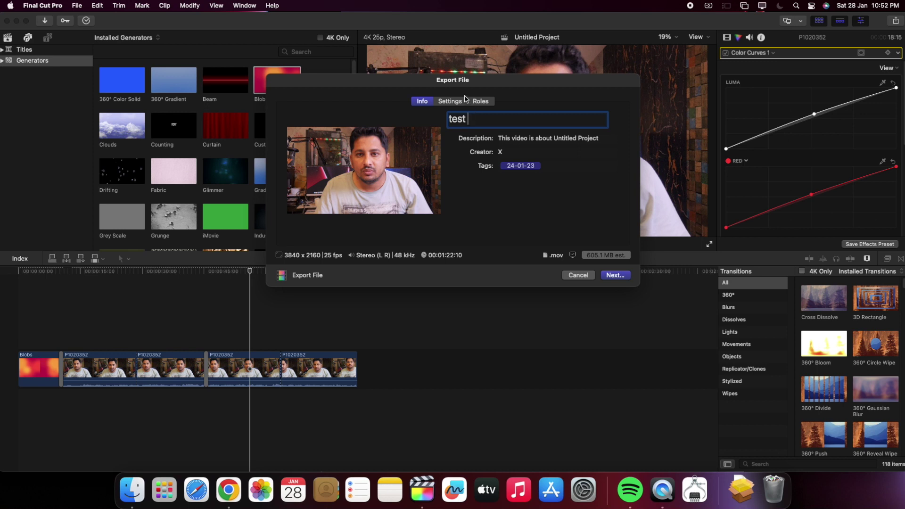
drag(466, 98, 515, 81)
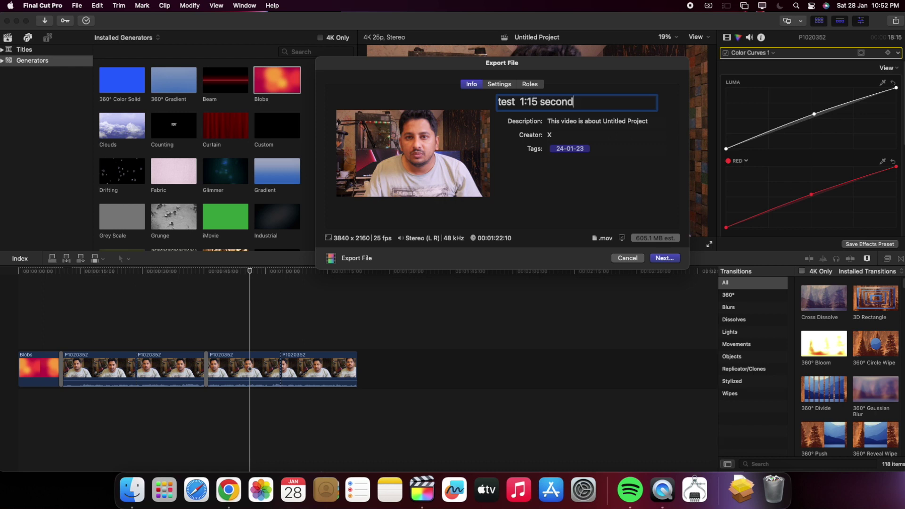
text(clip 4k with color and tr)
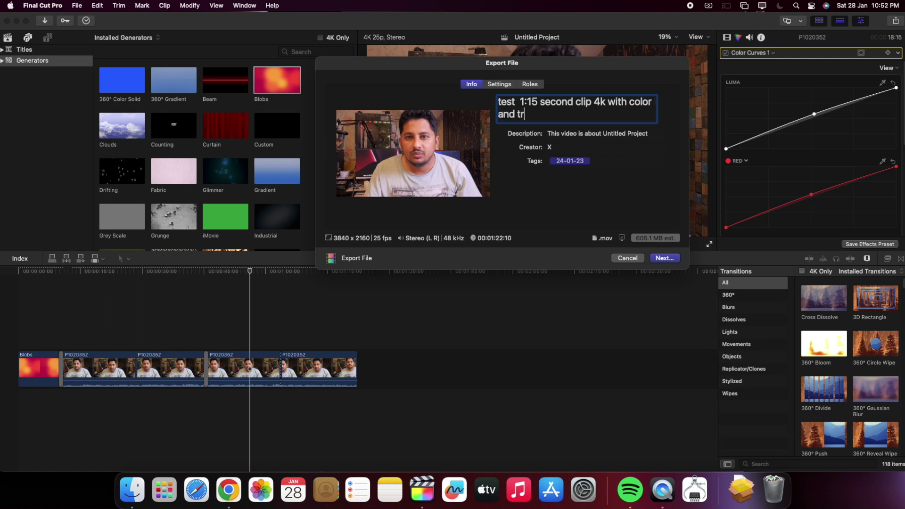
text(ansition)
click(664, 263)
click(164, 489)
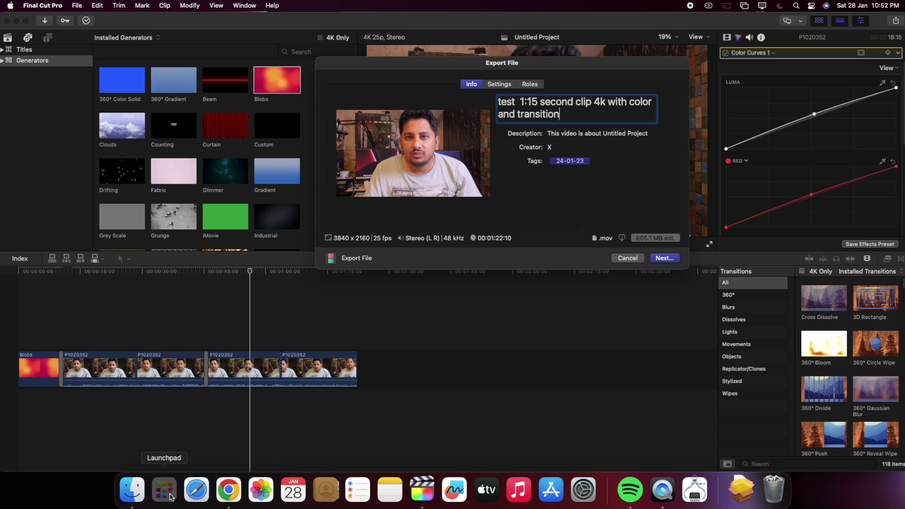
Launch Clock from Launchpad, switch it to the Stopwatch, and move it aside.
text(st)
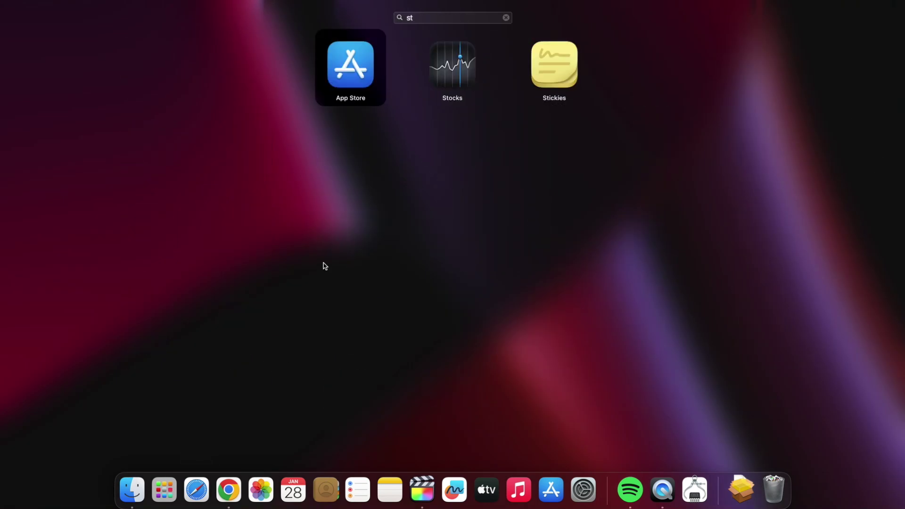
key(BackSpace)
key(BackSpace)
text(clo)
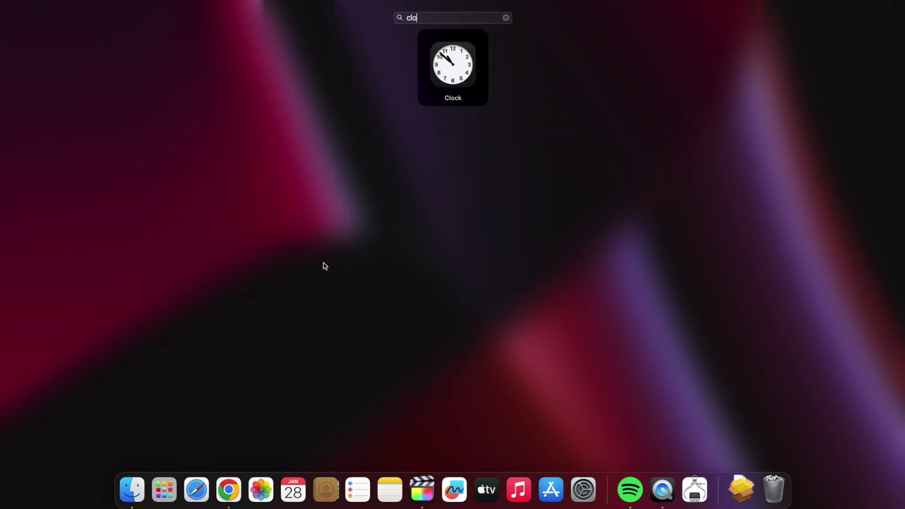
click(451, 85)
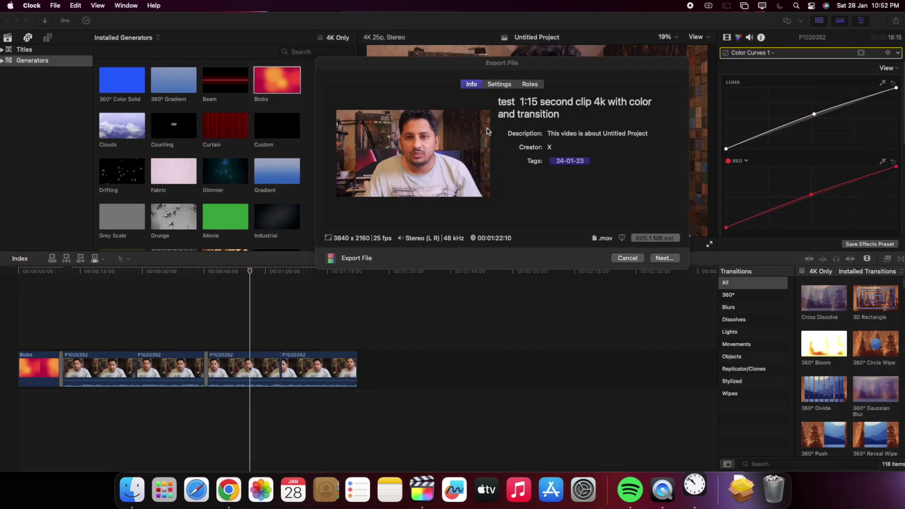
click(473, 61)
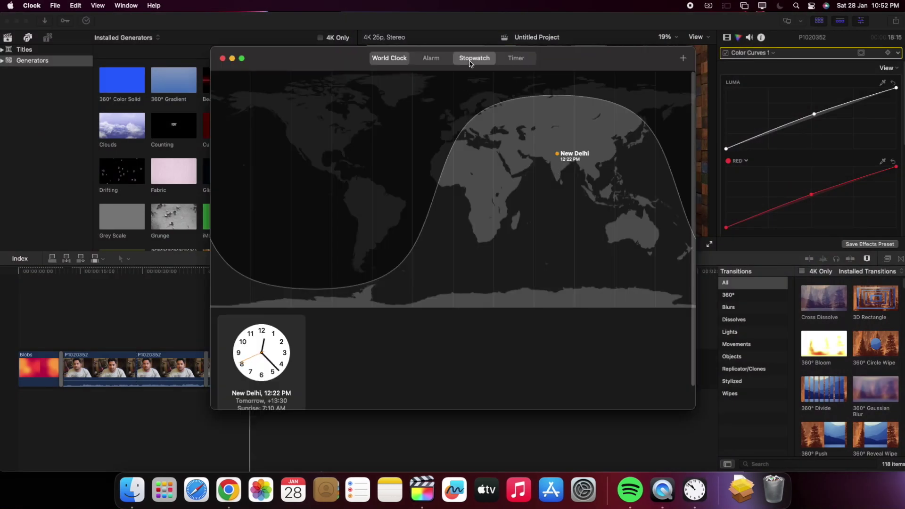
drag(568, 57, 386, 67)
Save the 4K export to the Desktop and start the stopwatch as rendering begins.
click(665, 259)
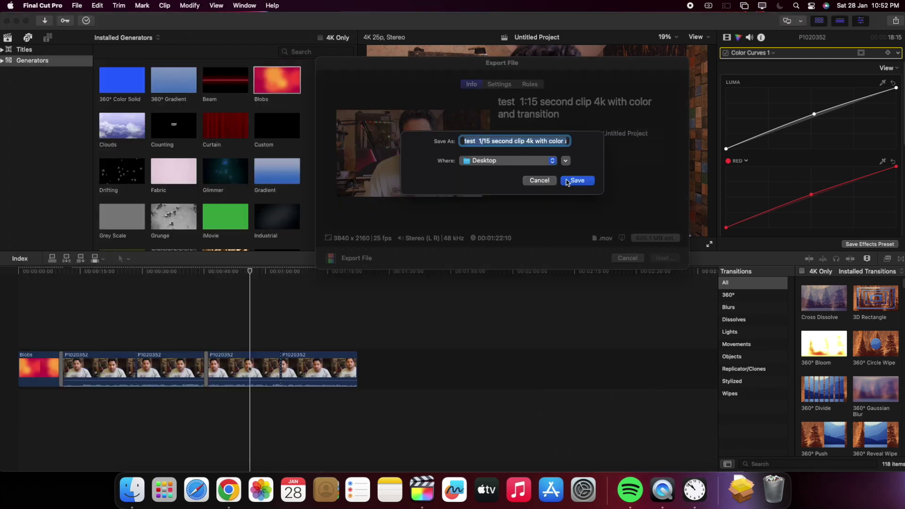
click(577, 180)
click(695, 490)
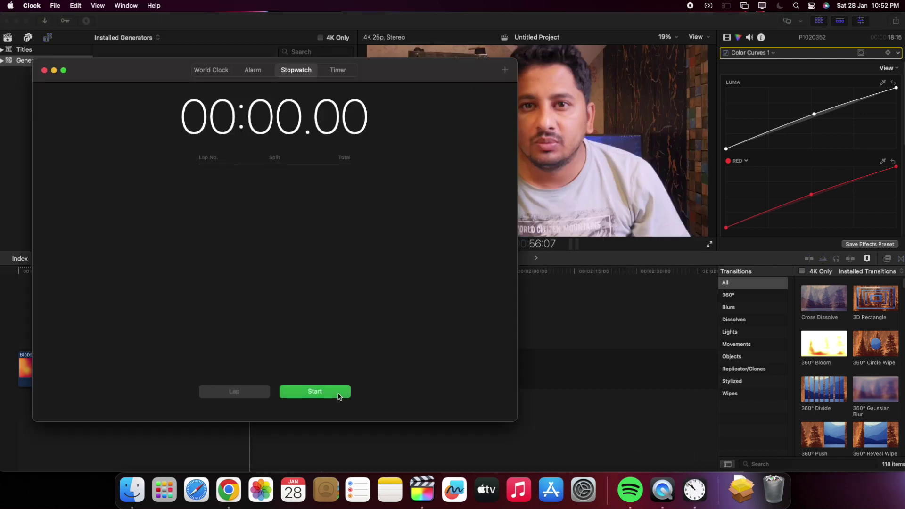
click(335, 395)
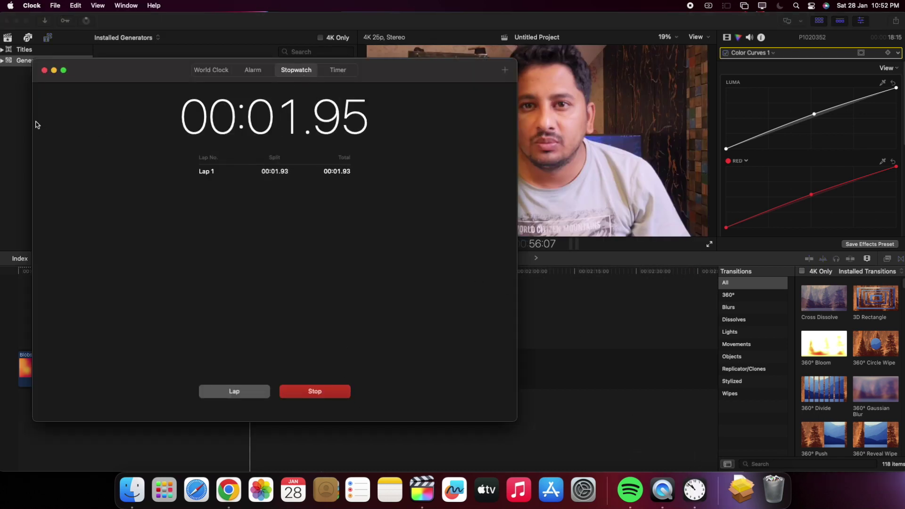
drag(33, 126, 296, 141)
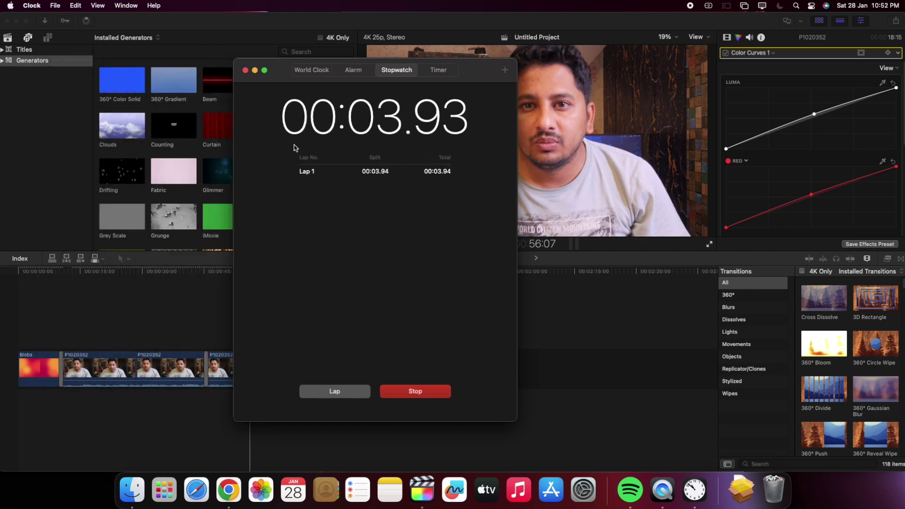
Show Final Cut Pro's Background Tasks sharing progress beside the running stopwatch.
click(84, 25)
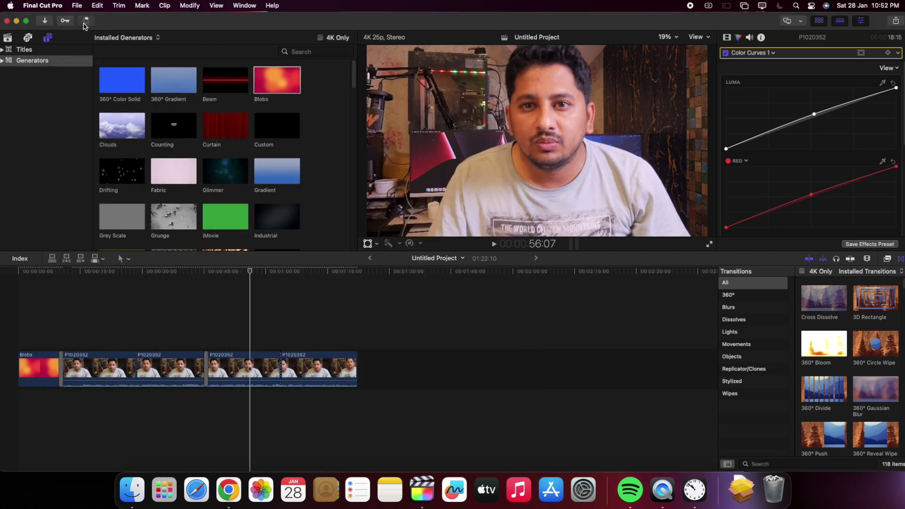
click(85, 22)
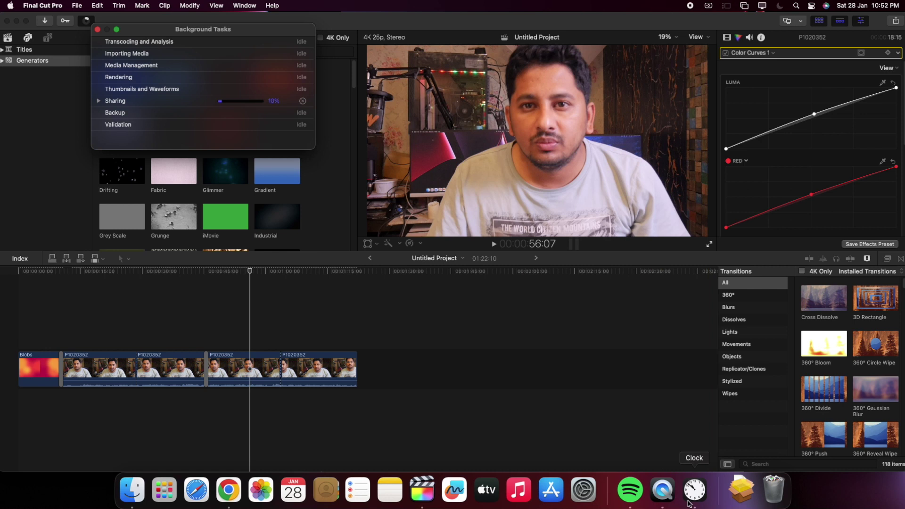
click(695, 491)
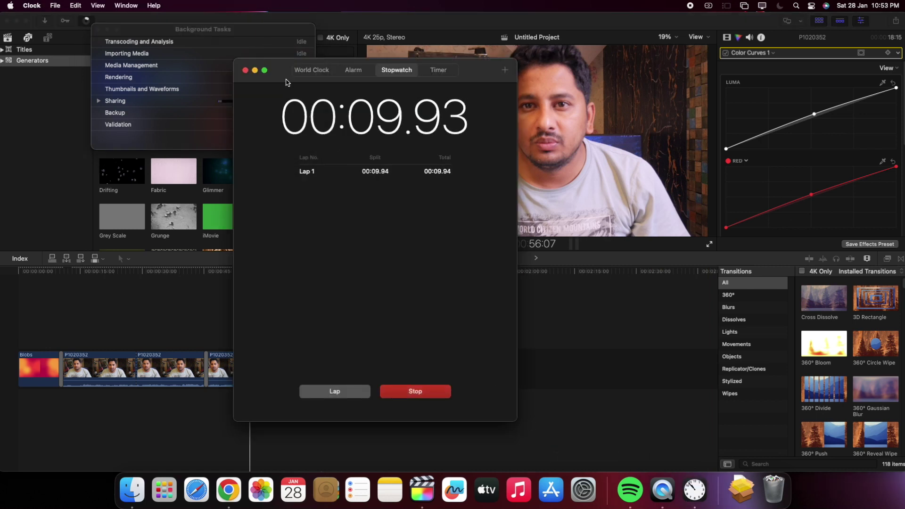
drag(283, 75, 362, 79)
click(183, 105)
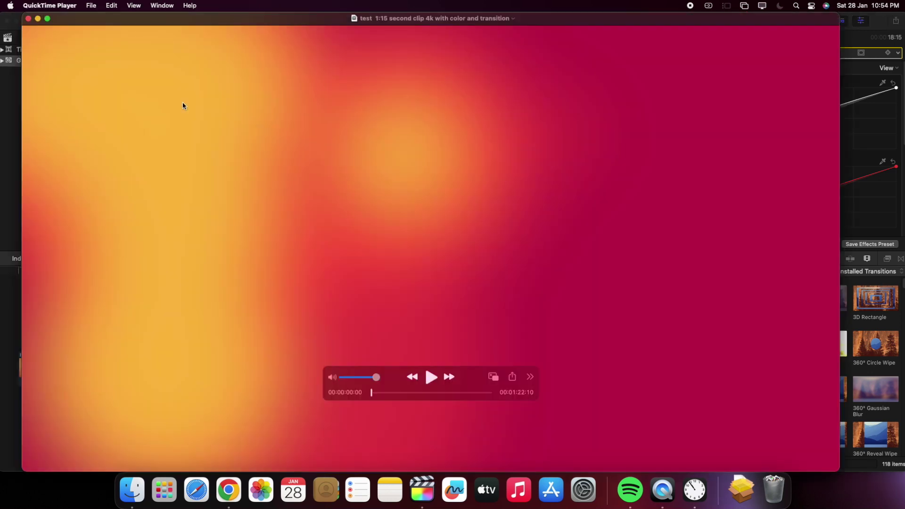
Minimize QuickTime, stop the stopwatch at 01:21.79, minimize Clock, and close Final Cut Pro.
click(38, 19)
click(483, 398)
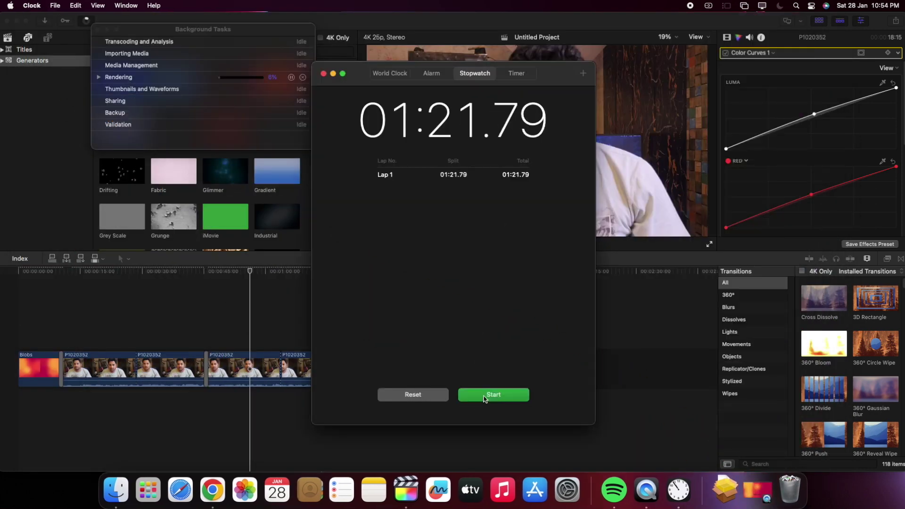
click(334, 74)
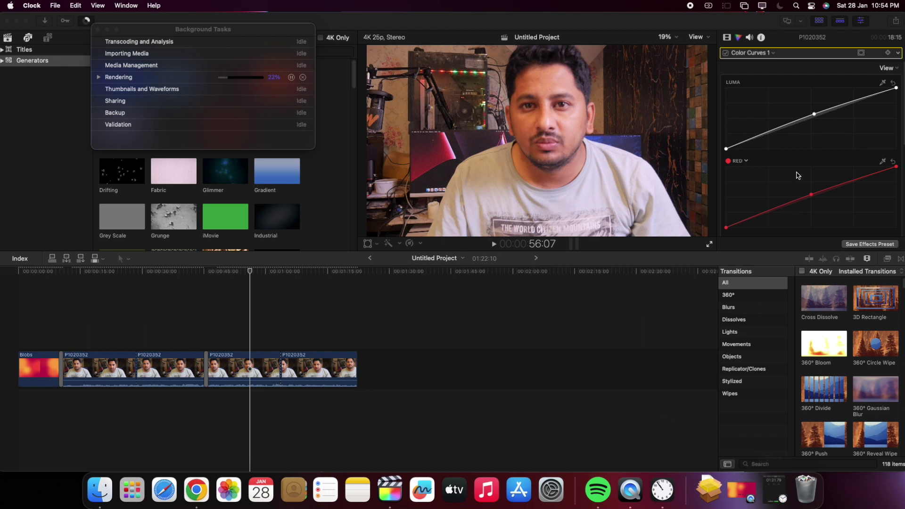
click(7, 22)
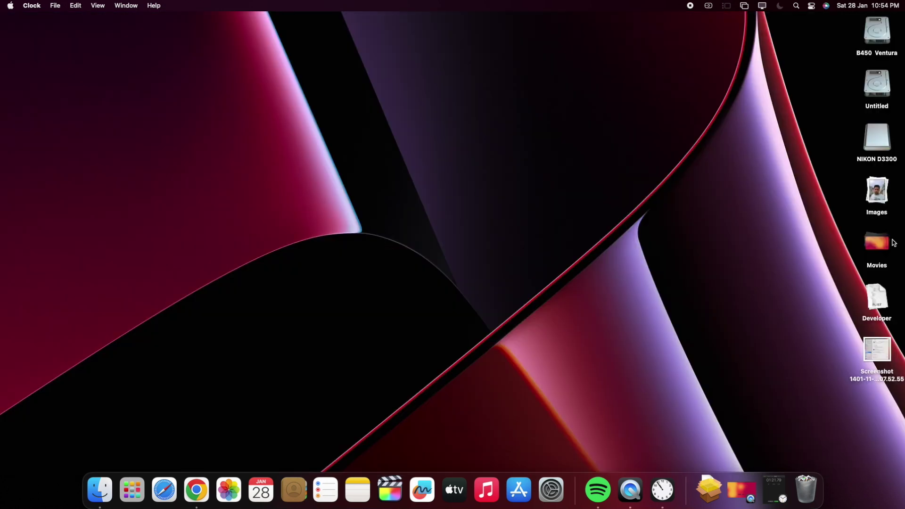
Open the exported 4K test clip from the Movies stack and start playback.
click(874, 250)
double_click(878, 298)
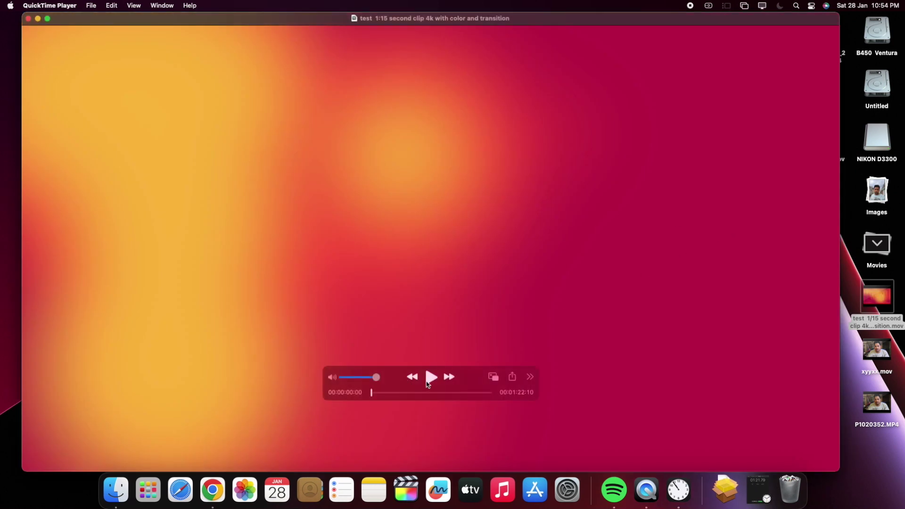
click(428, 381)
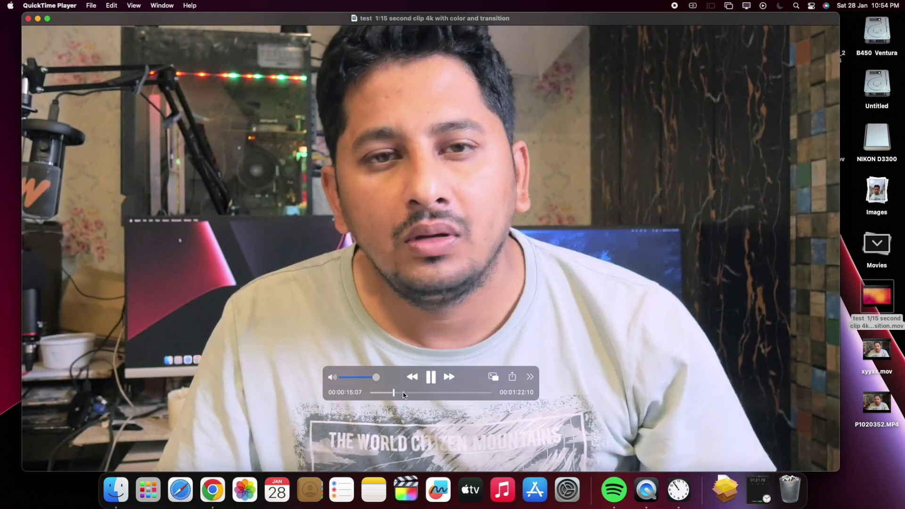
Jump through the clip at about 0:22, 0:34, 1:08 and near the end, then close it.
click(403, 393)
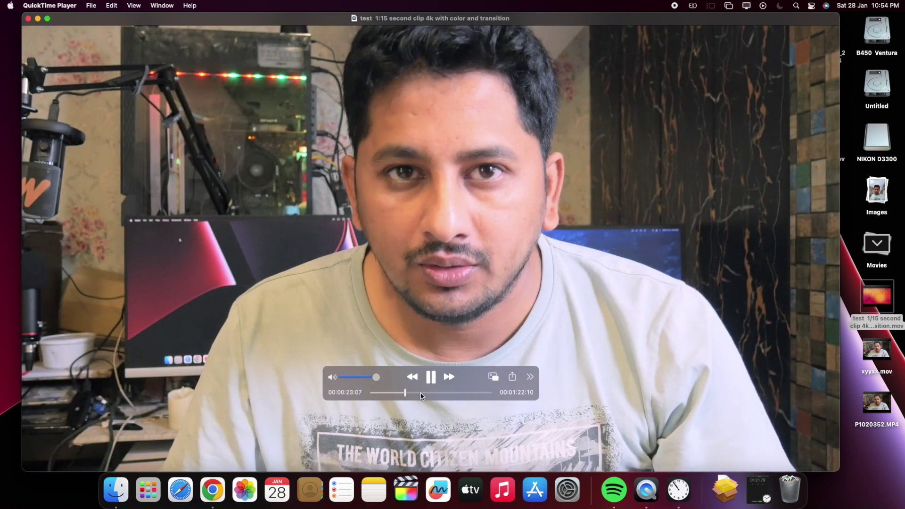
click(420, 394)
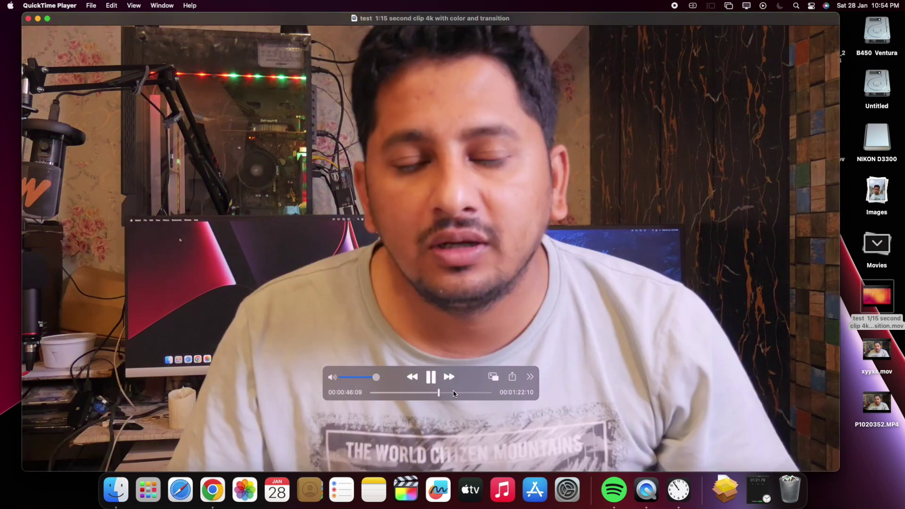
click(470, 394)
click(482, 393)
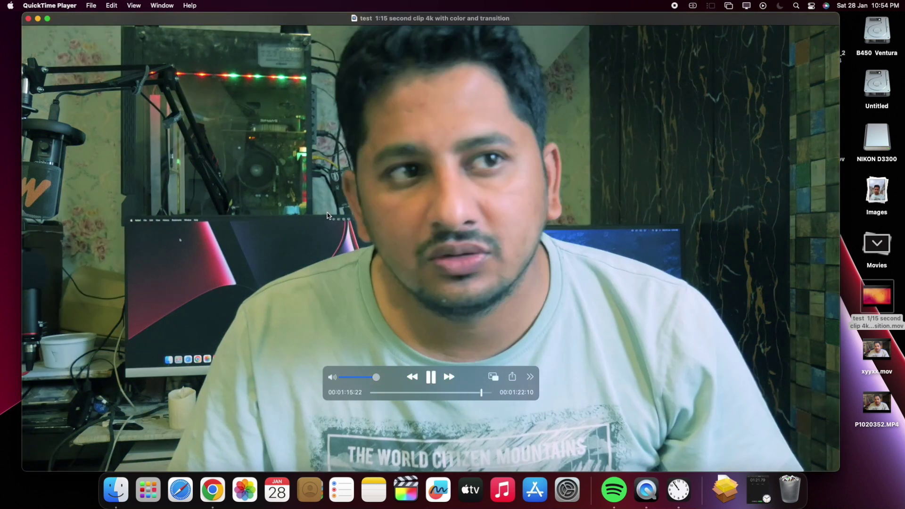
click(29, 19)
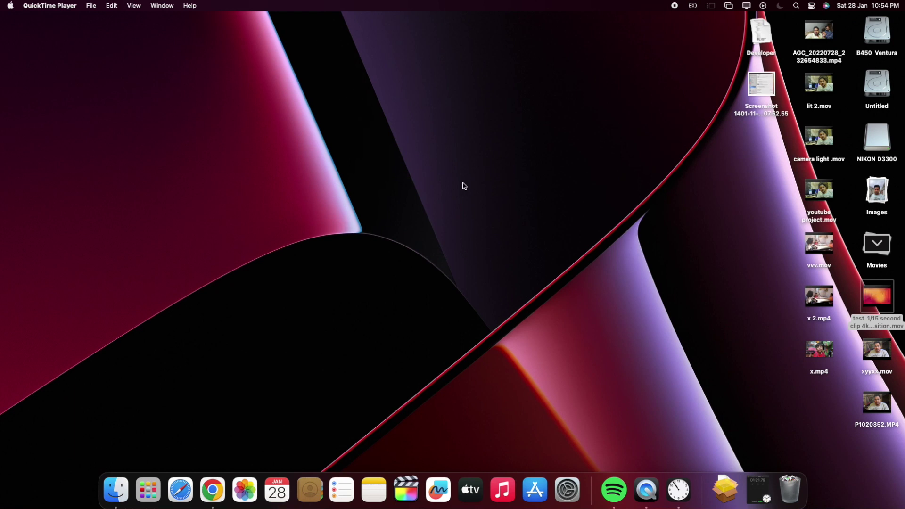